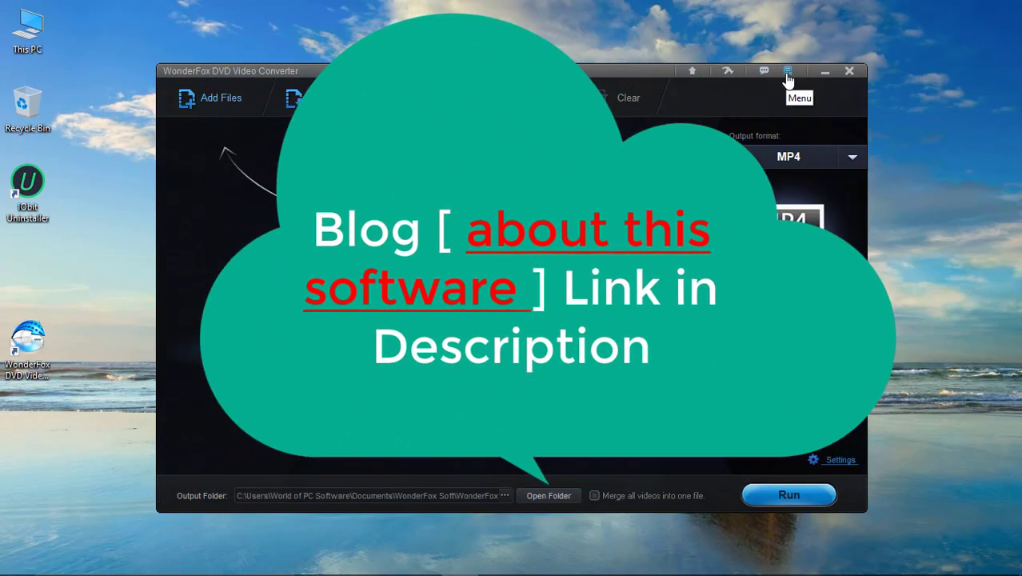
Check the registration entry in the WonderFox DVD Video Converter program menu
click(788, 73)
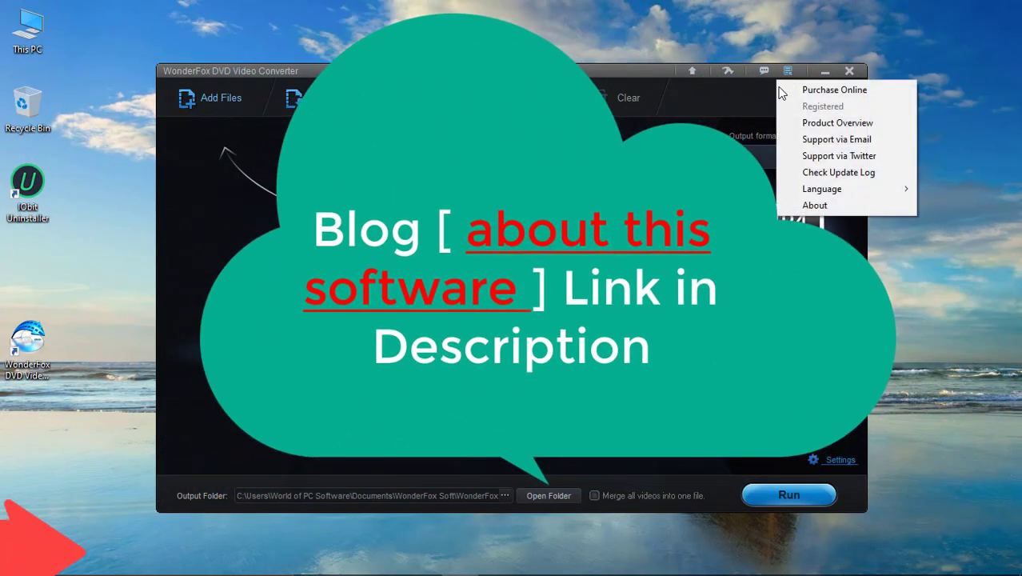
click(1014, 243)
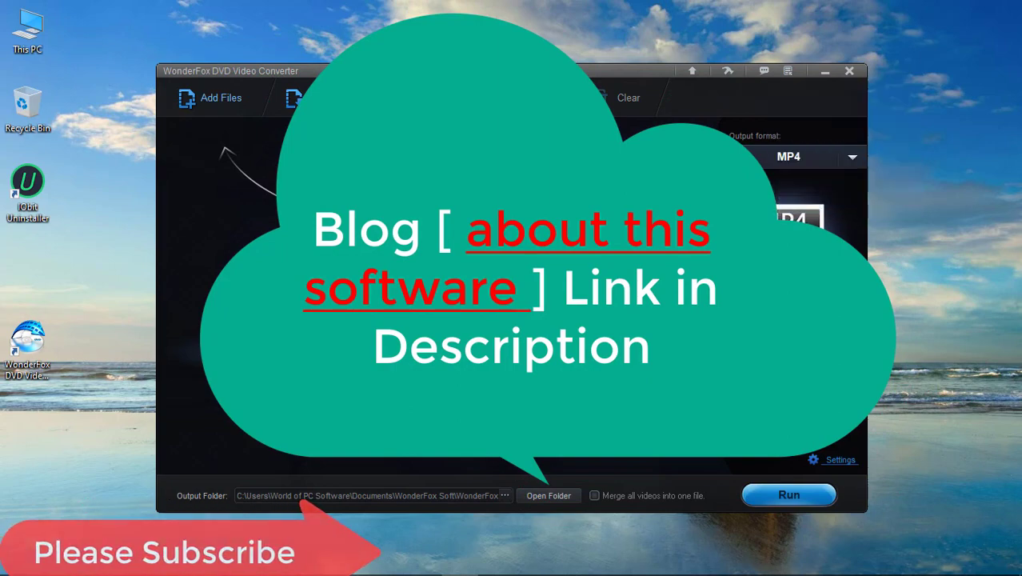
click(788, 71)
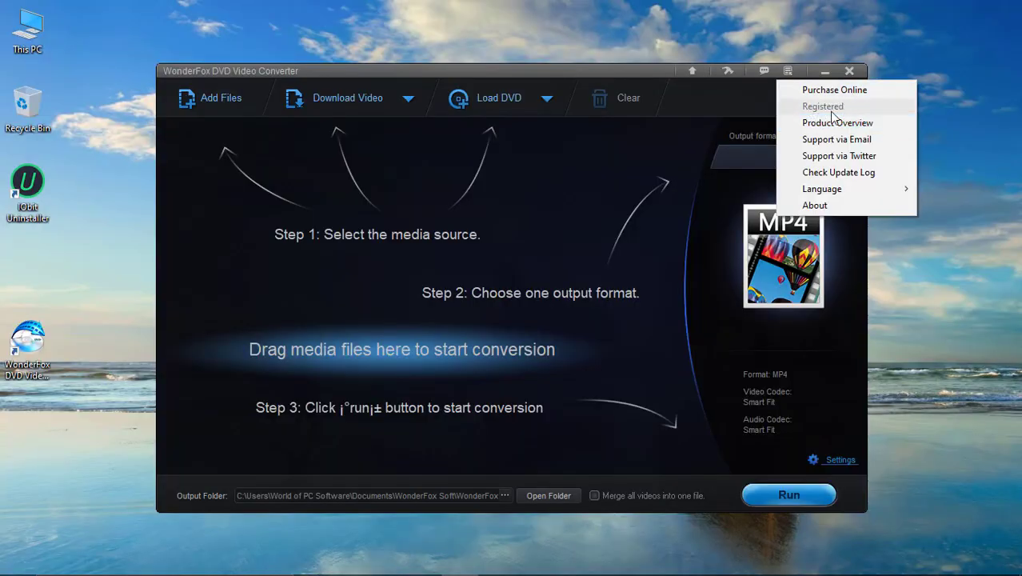
click(941, 124)
Extract WonderFox DVD Video Converter 20.zip into its own desktop folder by entering the archive password, and refresh the desktop
right_click(880, 145)
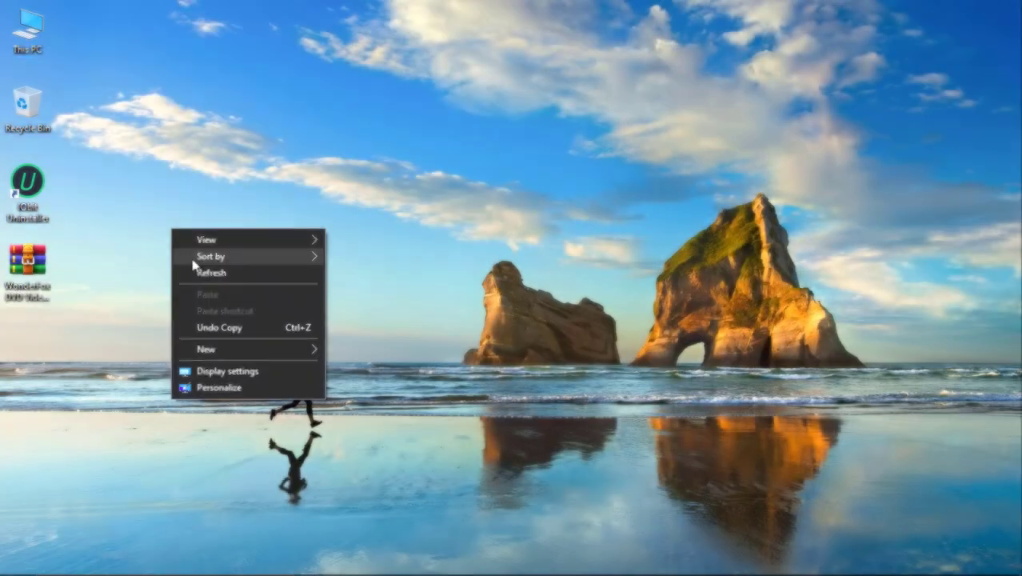
click(192, 273)
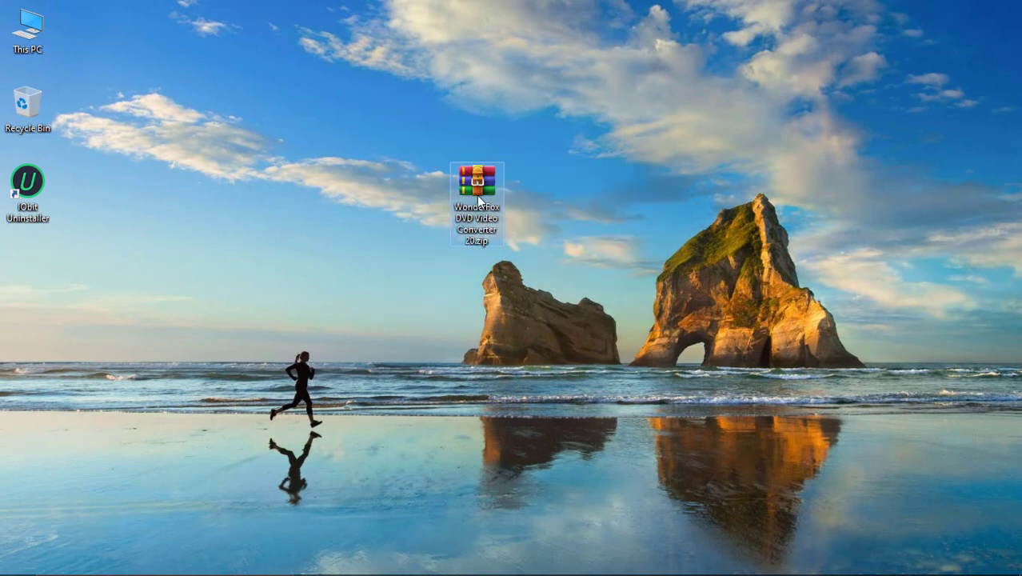
right_click(479, 197)
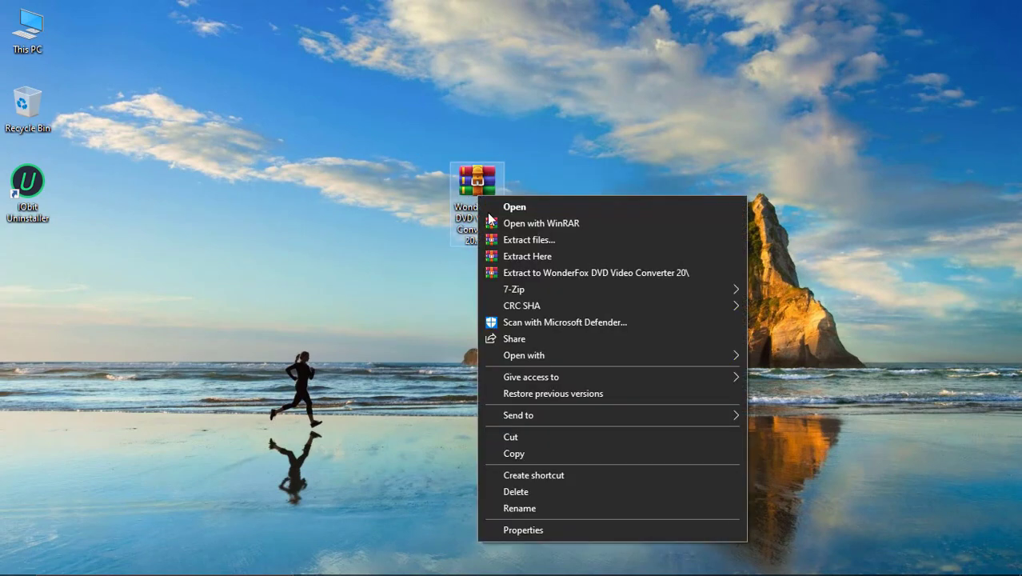
click(547, 273)
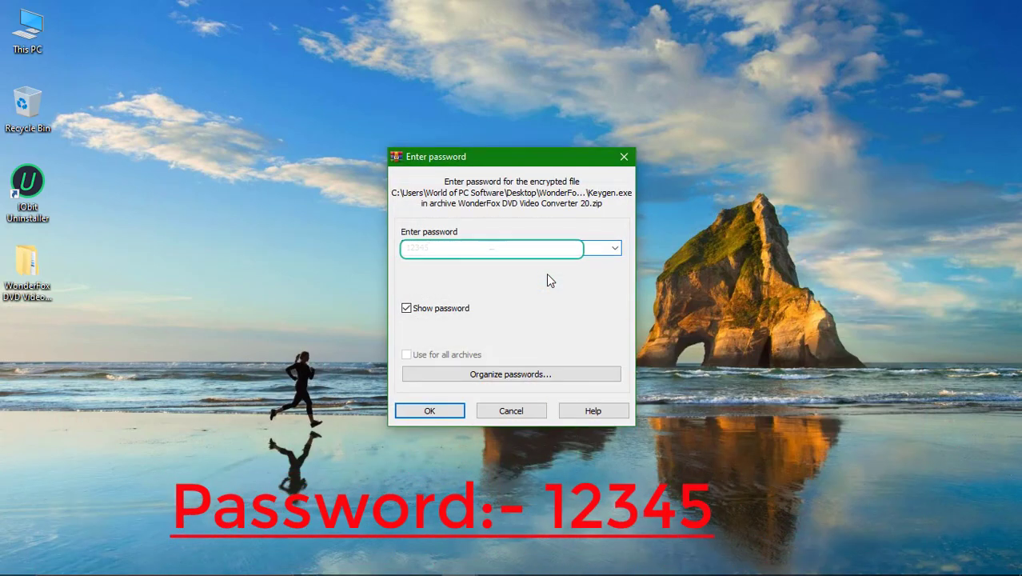
click(432, 412)
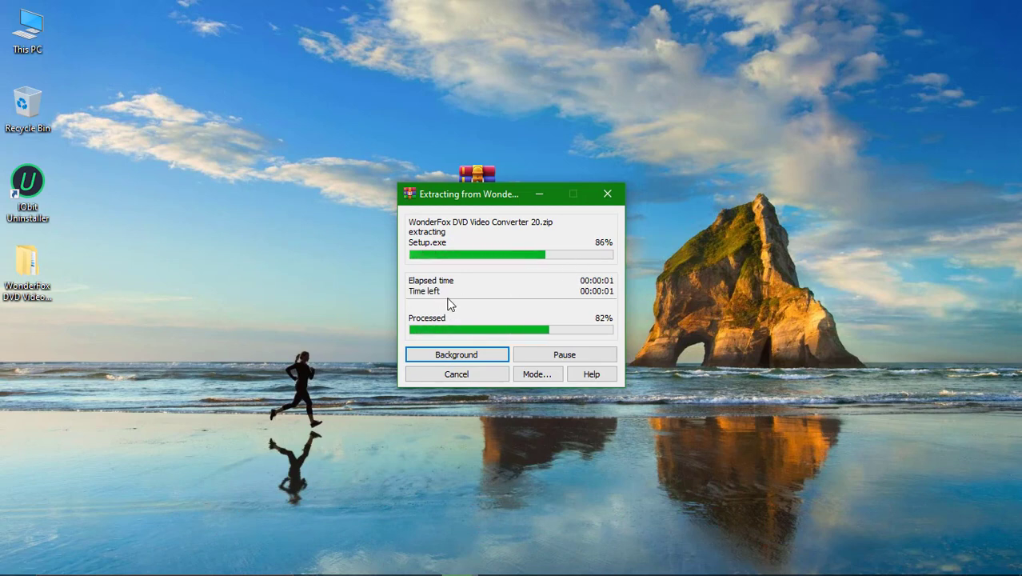
right_click(331, 220)
click(367, 264)
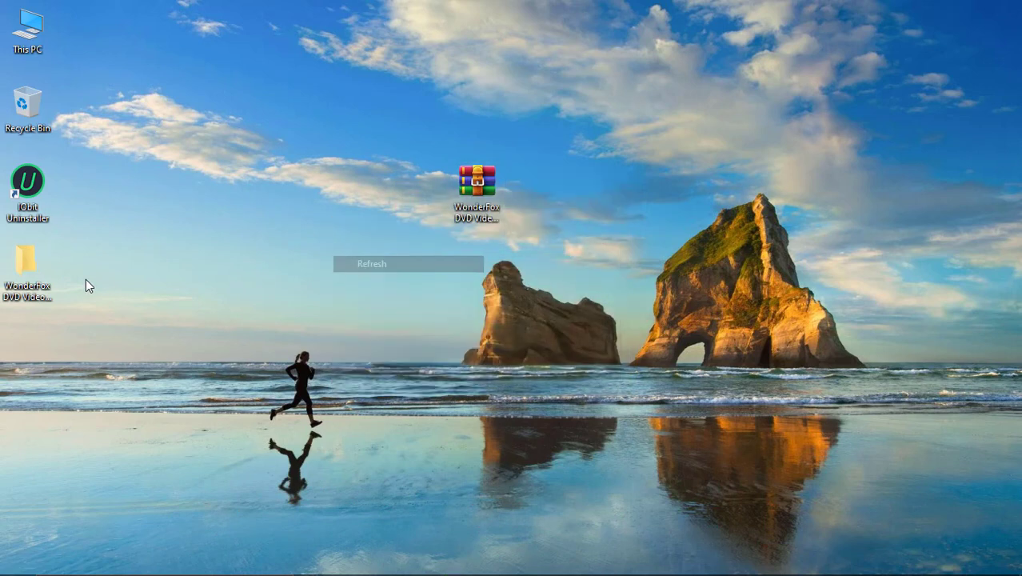
Check the real-time protection setting in the Virus & threat protection settings of Windows Security and close the window
mouse_move(708, 563)
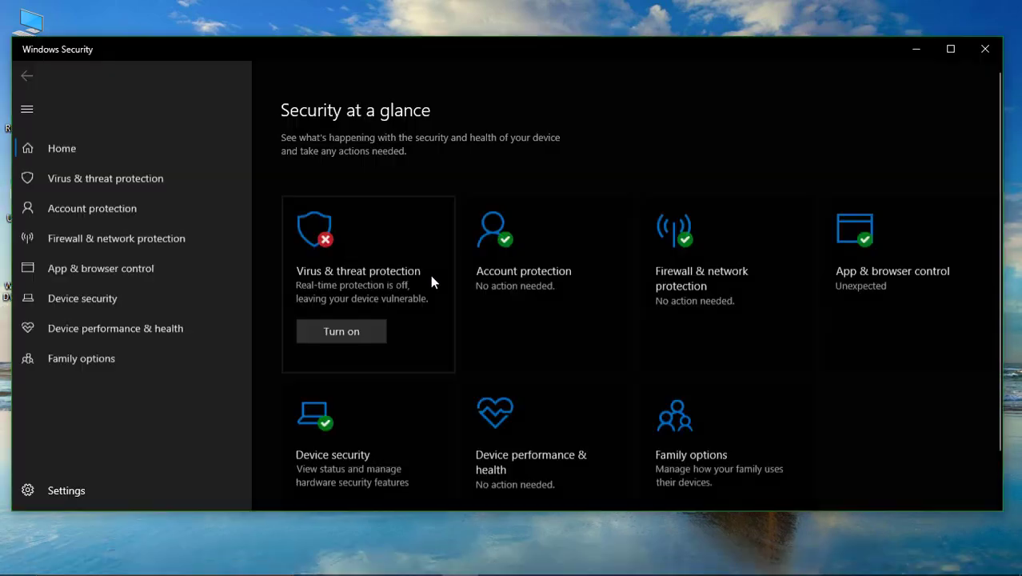
click(434, 279)
click(339, 449)
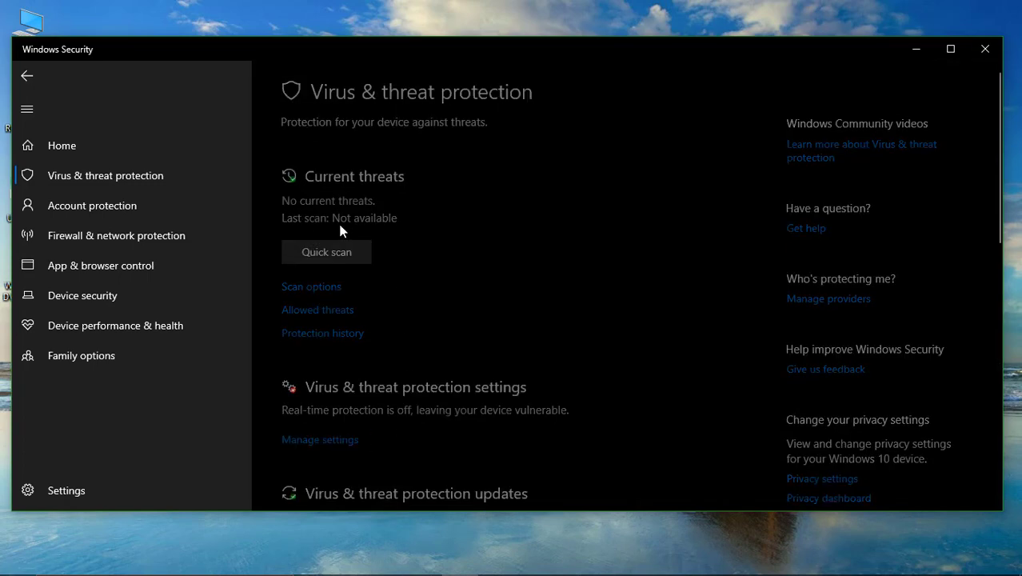
click(302, 274)
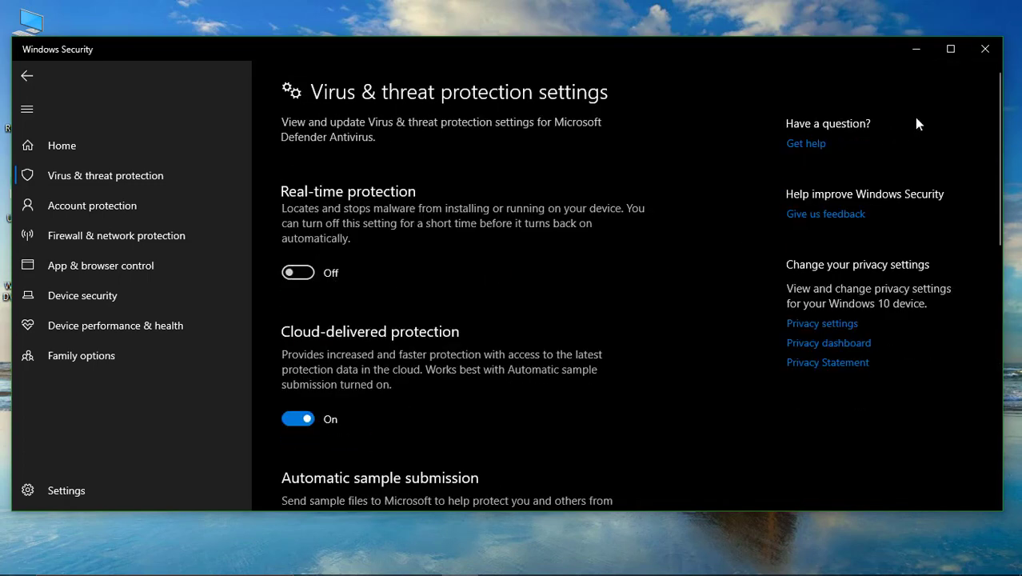
click(986, 49)
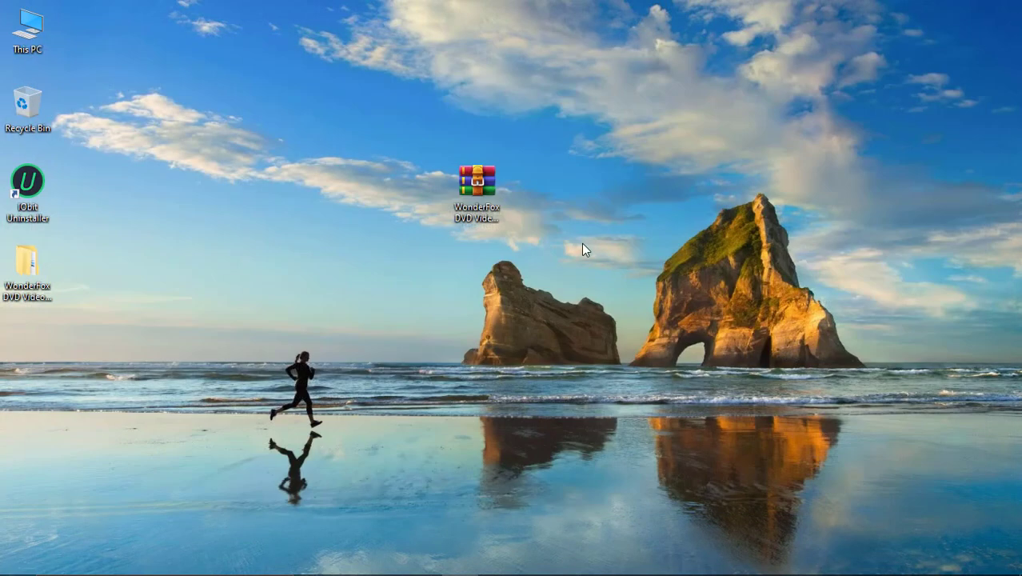
Open the inner WonderFox DVD Video Converter 20 folder of the extracted package and display its files as large icons
right_click(363, 219)
click(248, 308)
double_click(33, 279)
double_click(380, 200)
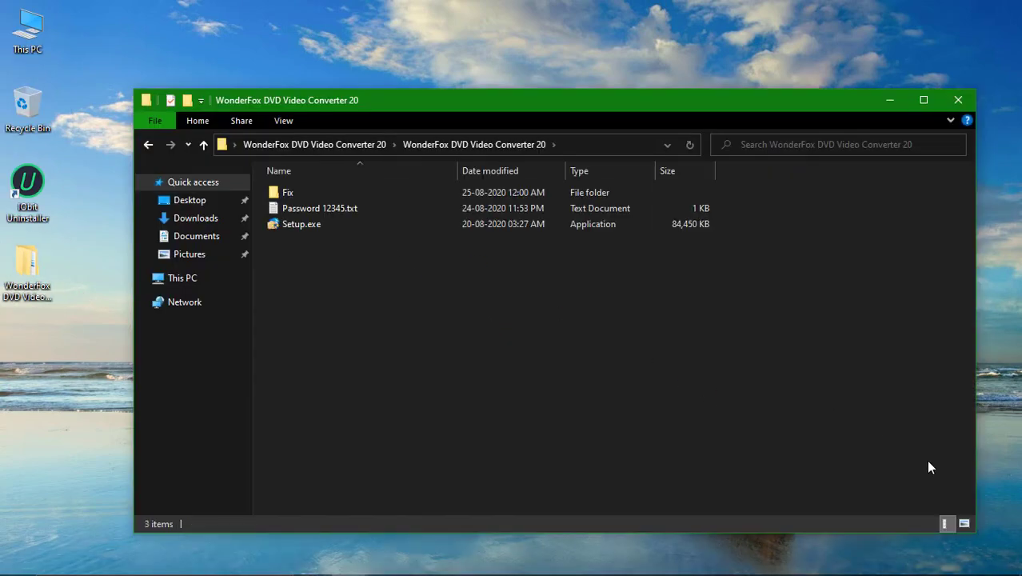
click(963, 524)
Inspect Setup.exe and the Fix folder in the extracted package
drag(496, 340, 454, 232)
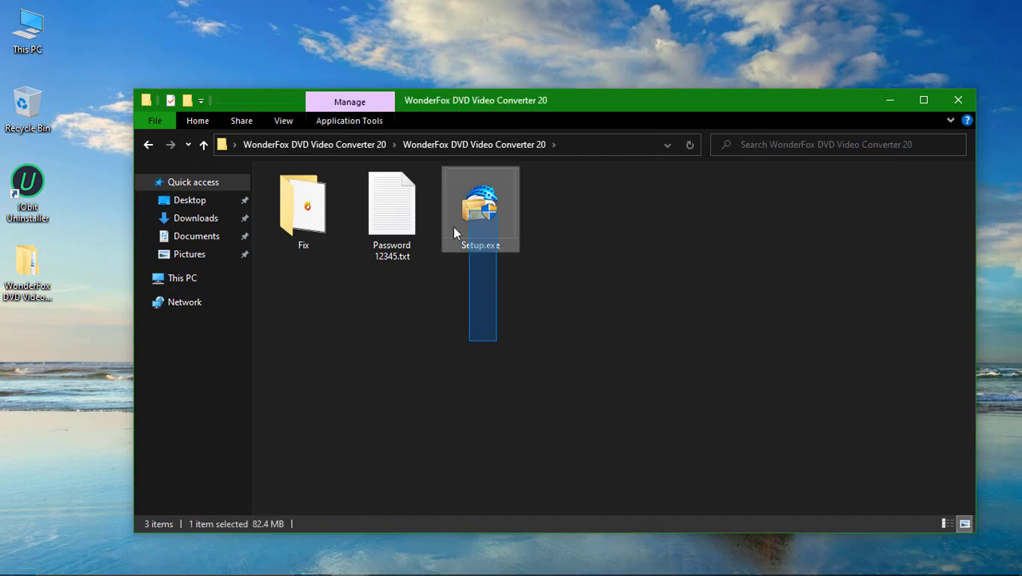
click(349, 250)
click(311, 238)
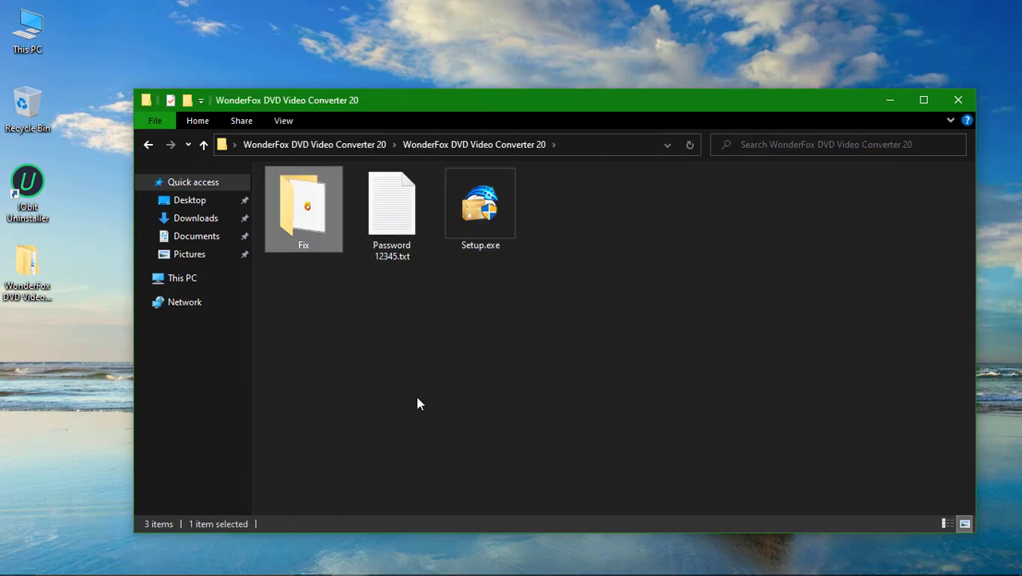
click(475, 238)
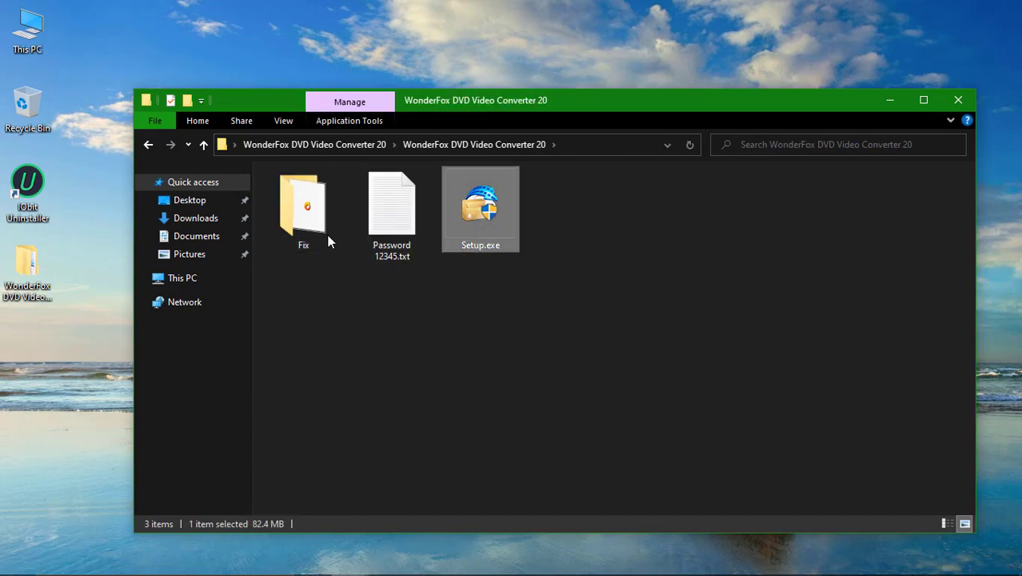
click(155, 142)
Launch Setup.exe and confirm English as the installer language
click(474, 250)
right_click(475, 251)
click(511, 218)
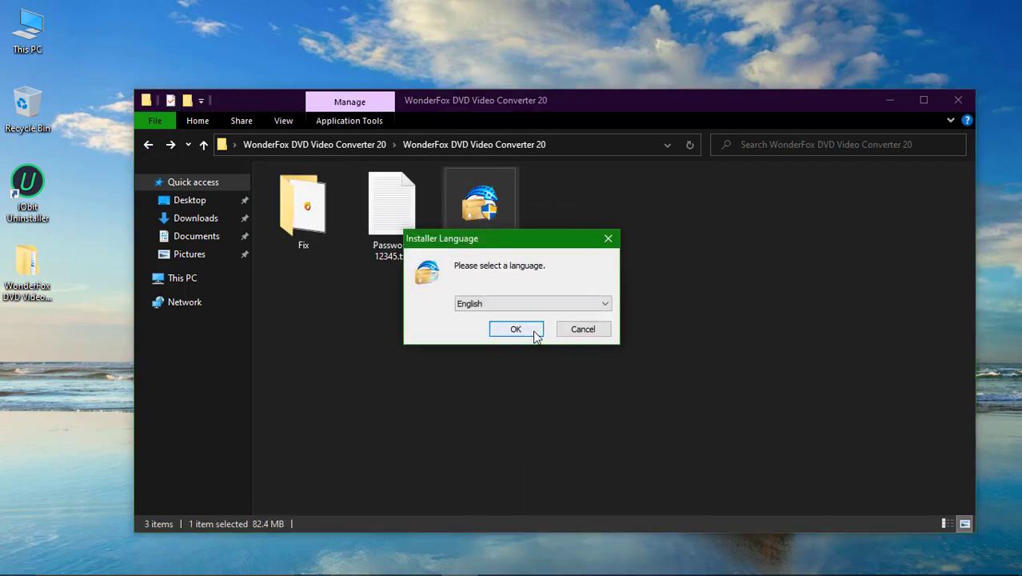
click(514, 306)
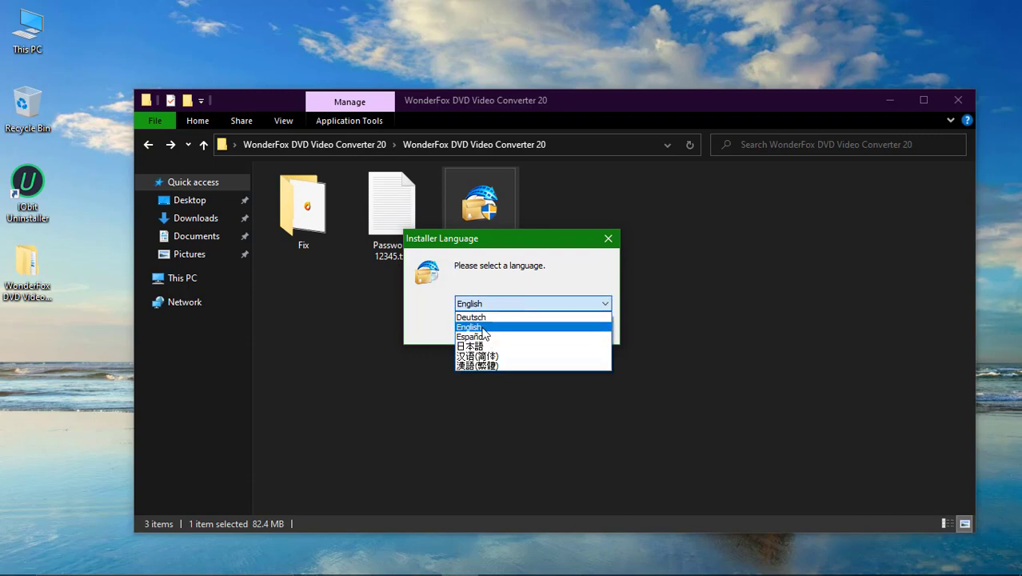
click(483, 329)
click(518, 330)
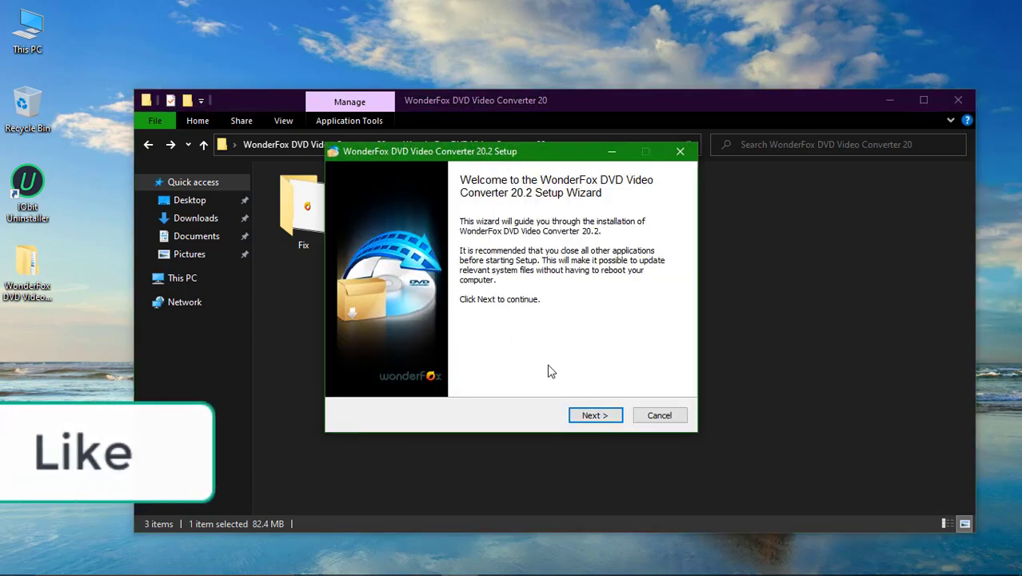
Install WonderFox DVD Video Converter 20.2 in the default destination folder and finish the setup wizard
click(600, 415)
click(600, 416)
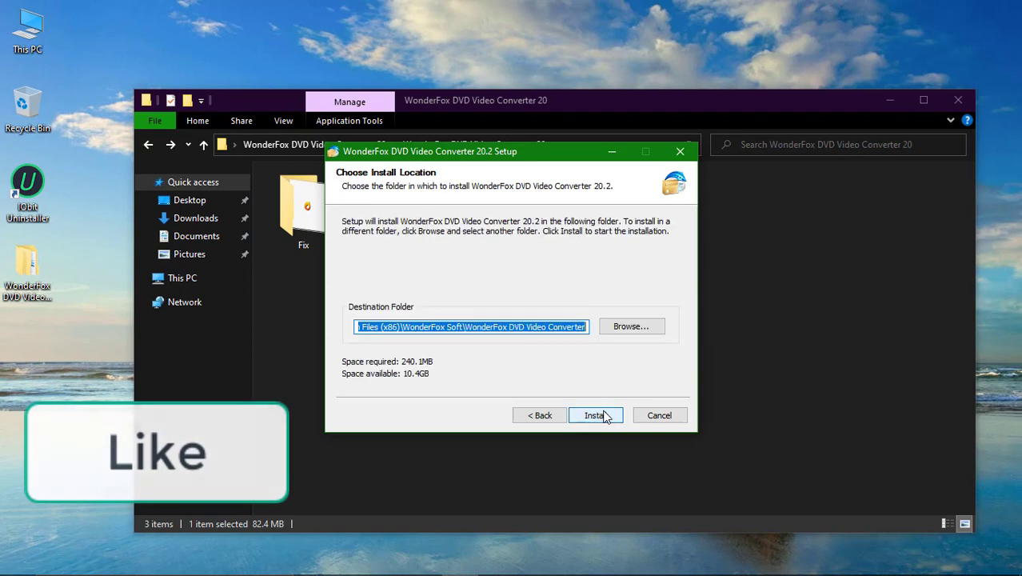
click(600, 416)
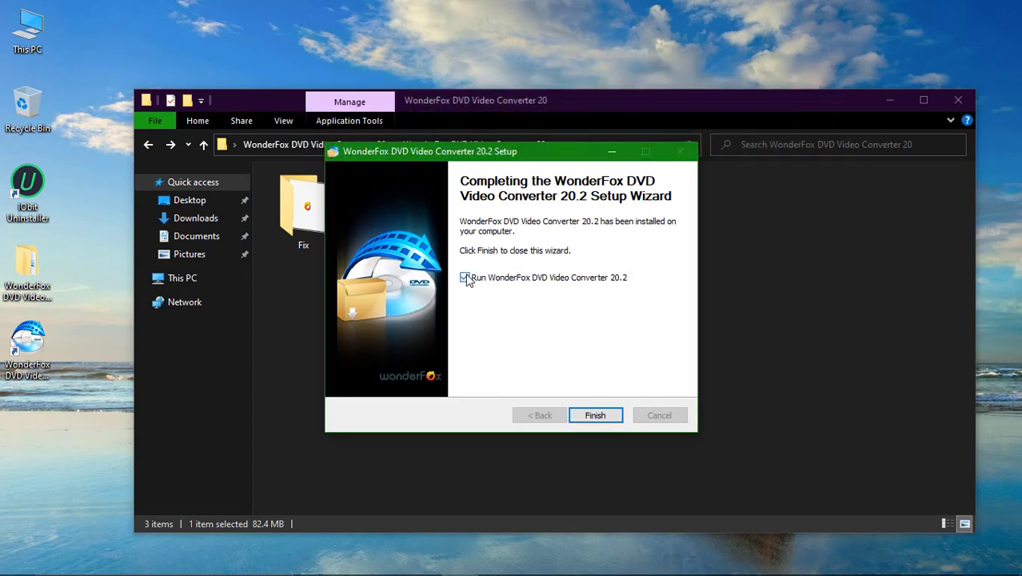
click(612, 416)
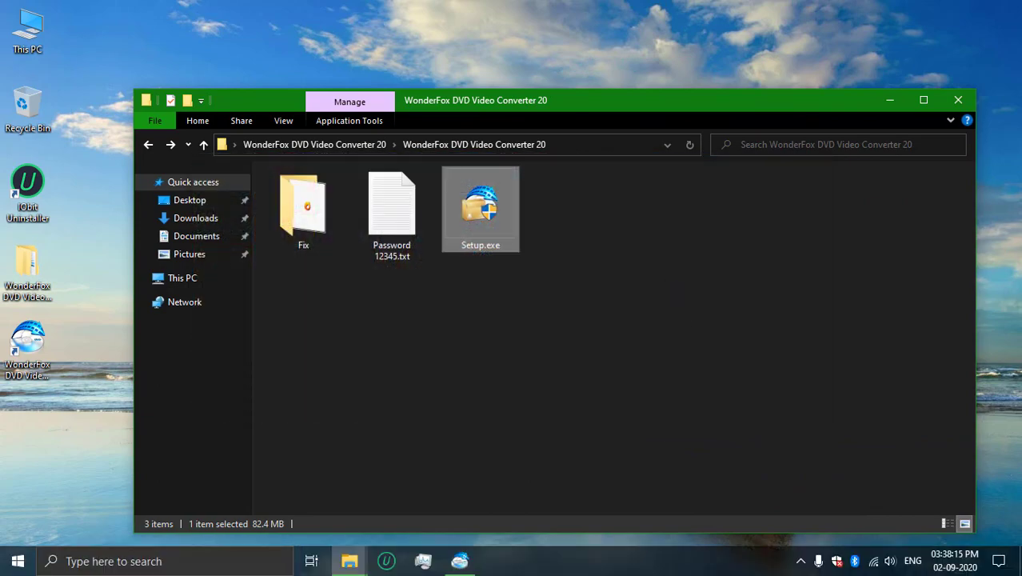
Switch to WonderFox DVD Video Converter to view its license registration dialog, and close the program
click(457, 560)
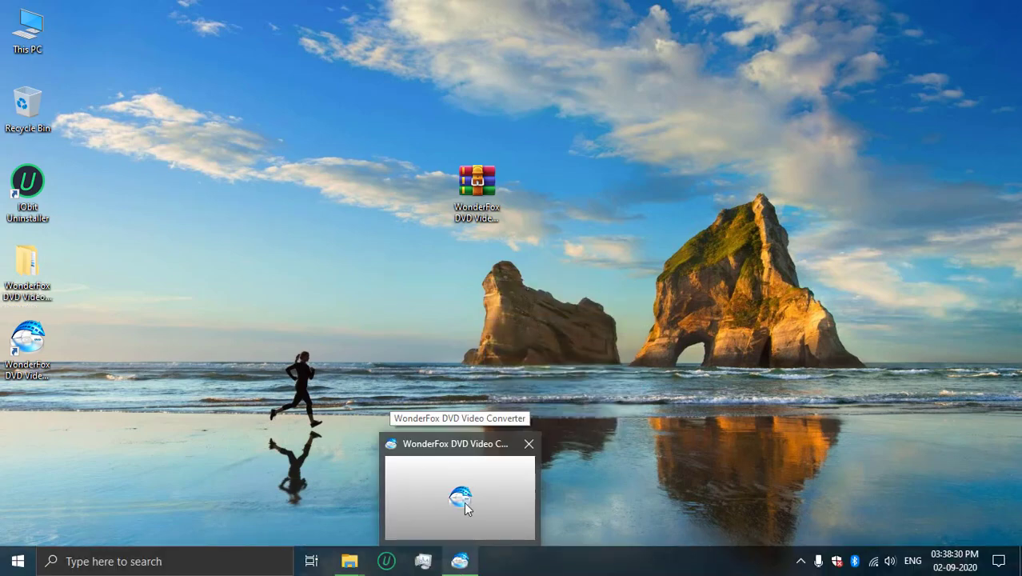
click(465, 507)
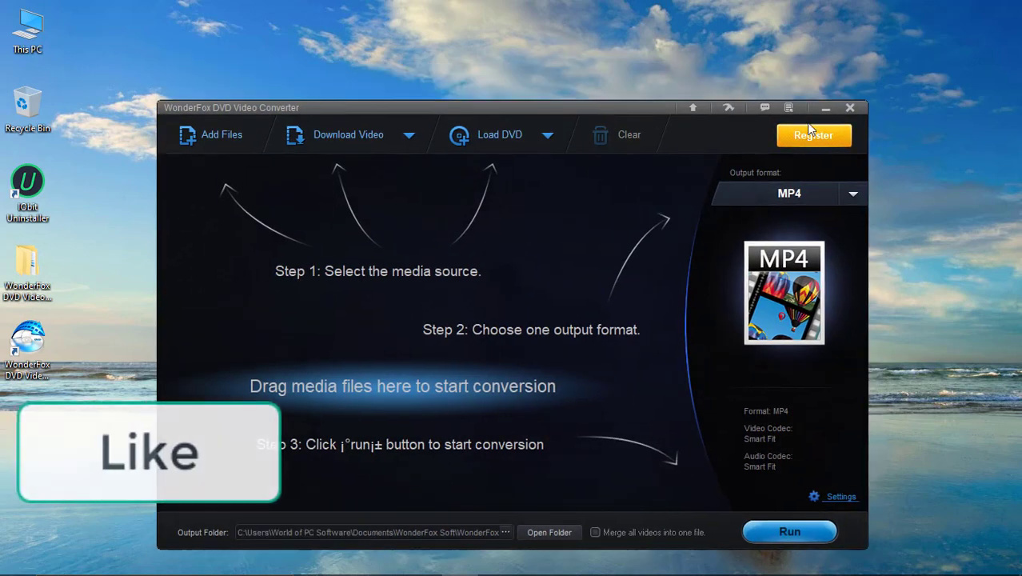
click(824, 140)
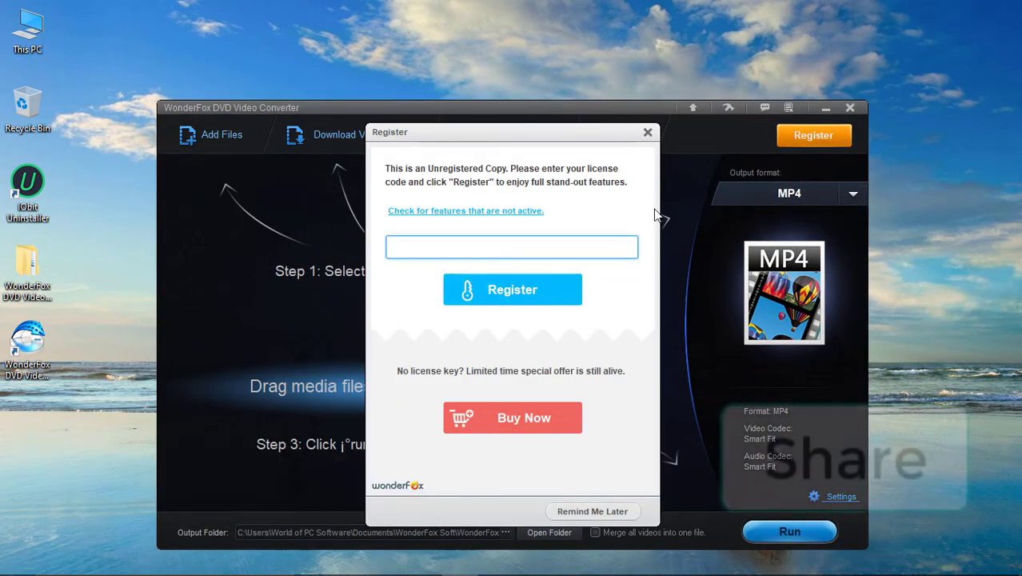
click(648, 132)
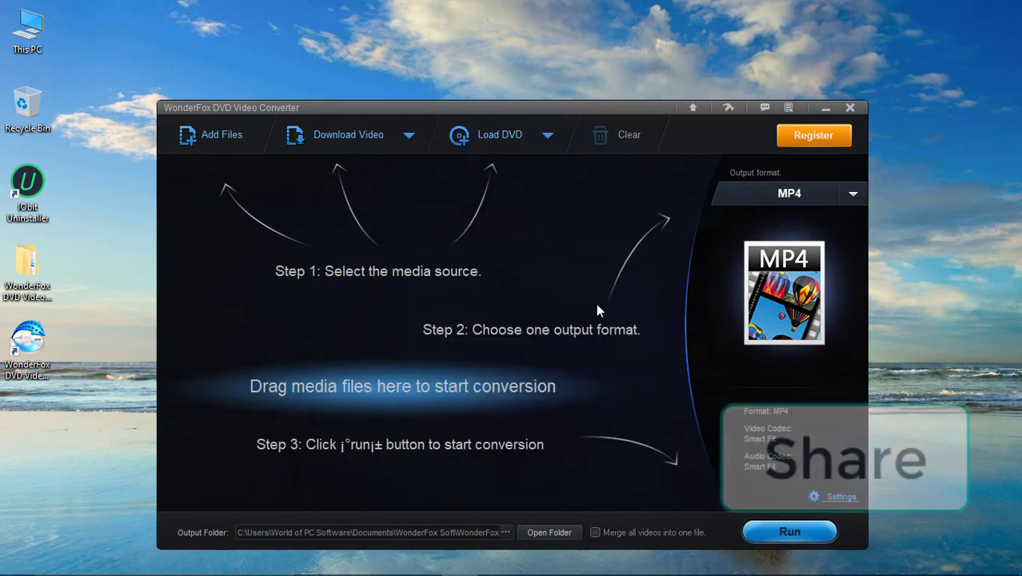
click(850, 107)
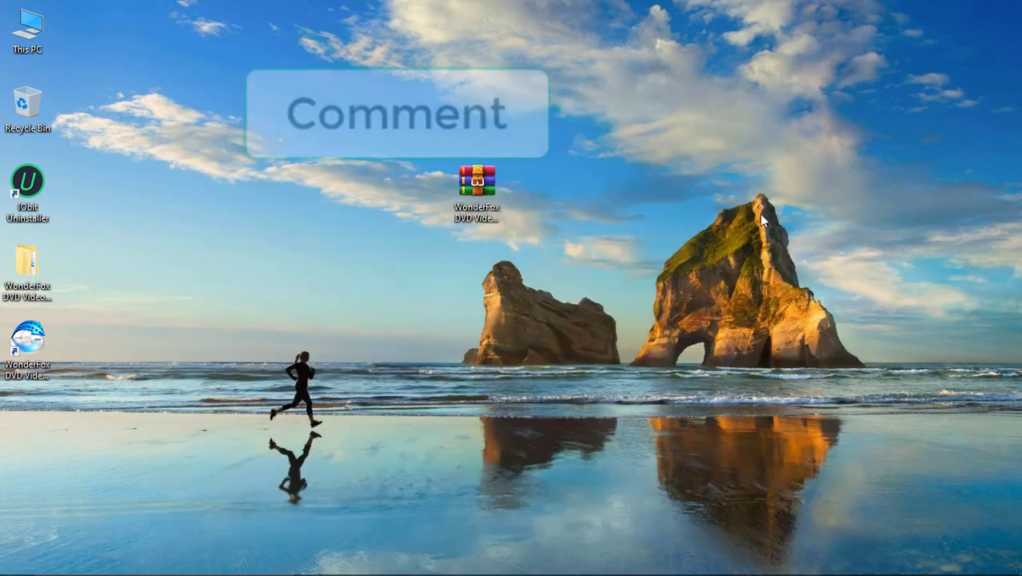
Copy Keygen.exe from the Fix folder of the extracted package and close the folder window
right_click(669, 206)
click(712, 248)
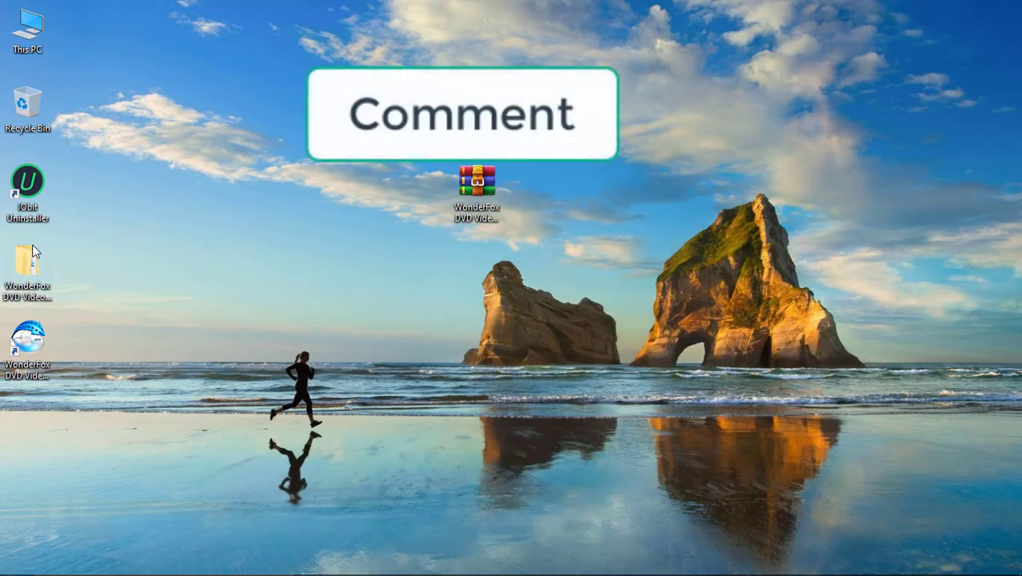
double_click(27, 264)
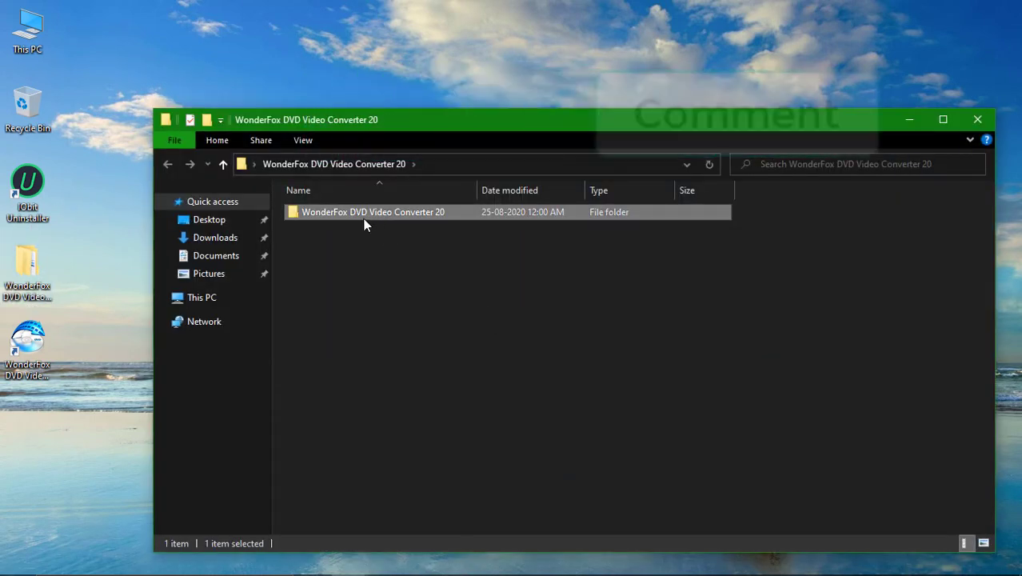
double_click(365, 216)
double_click(343, 218)
right_click(324, 211)
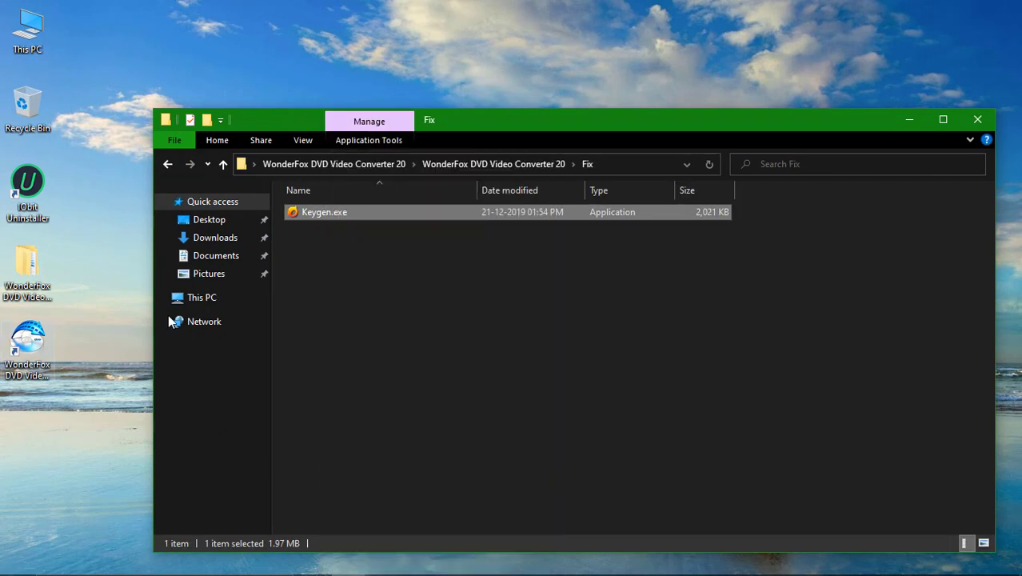
click(981, 121)
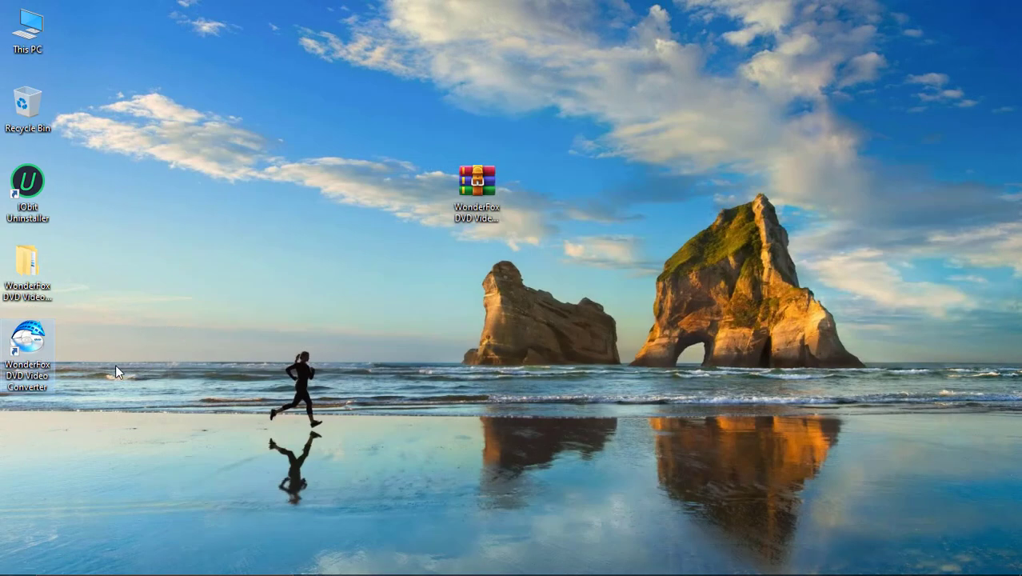
Open the installation folder of WonderFox DVD Video Converter and paste Keygen.exe into it, granting administrator permission
right_click(29, 355)
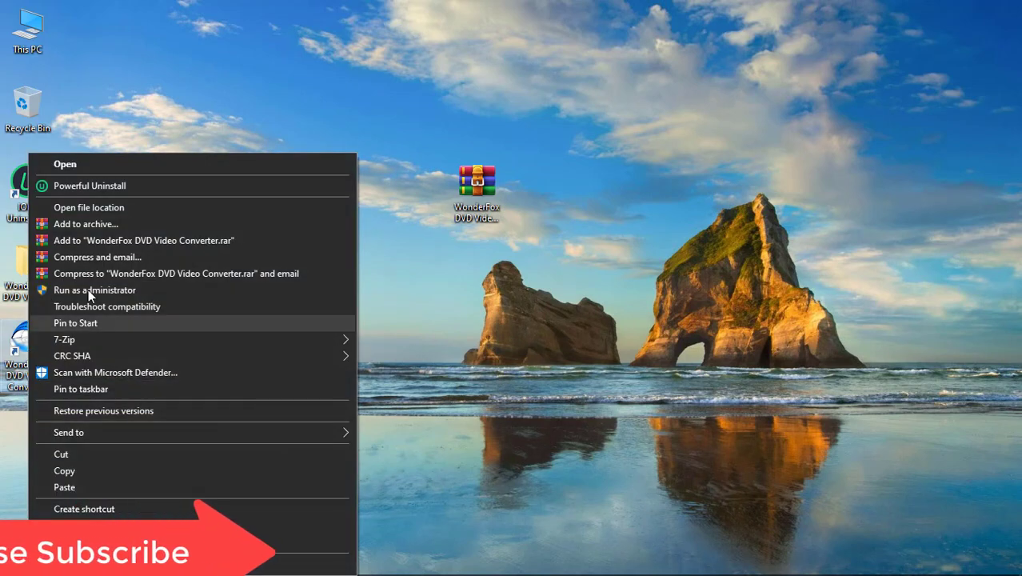
click(104, 208)
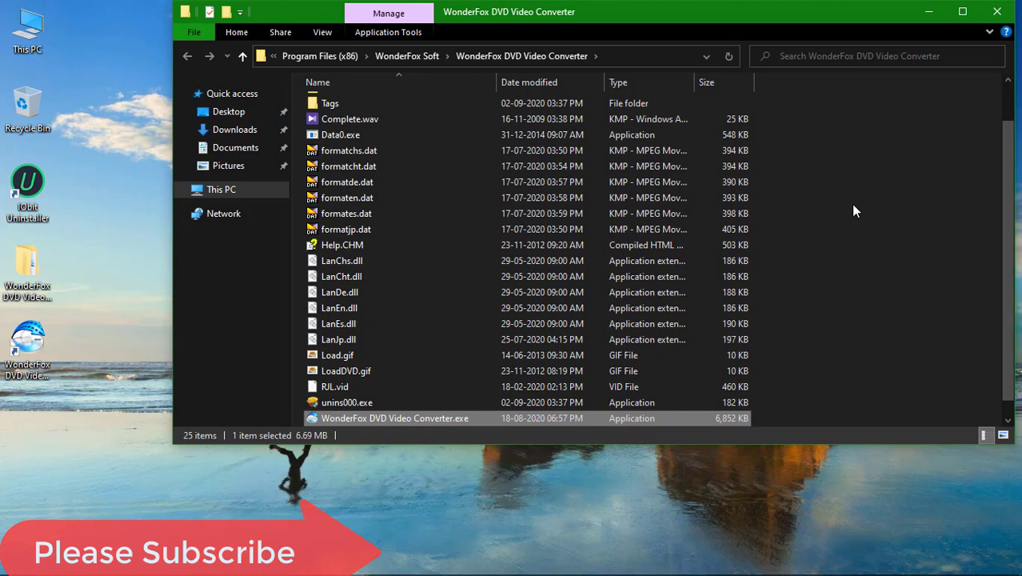
right_click(852, 207)
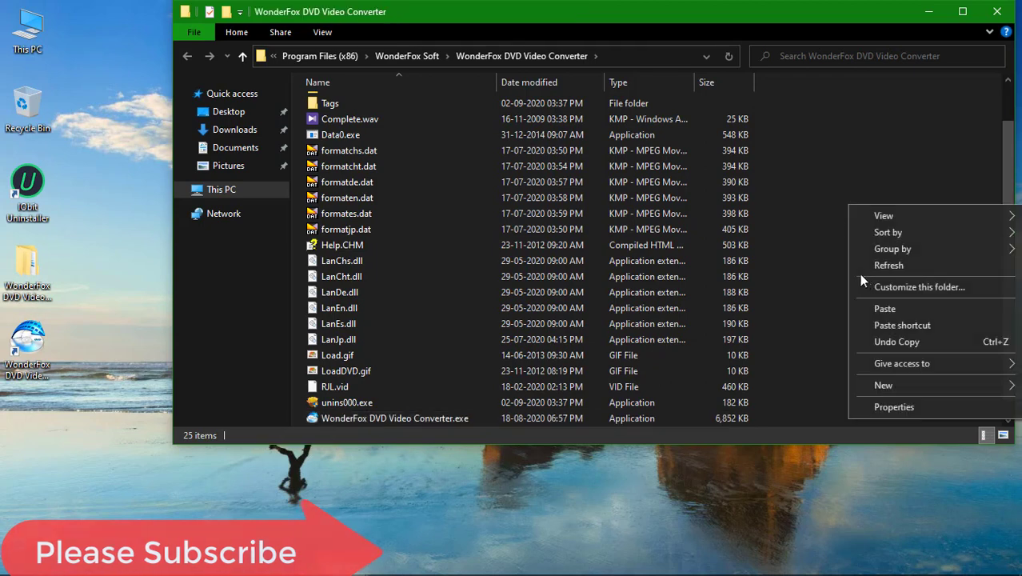
click(887, 309)
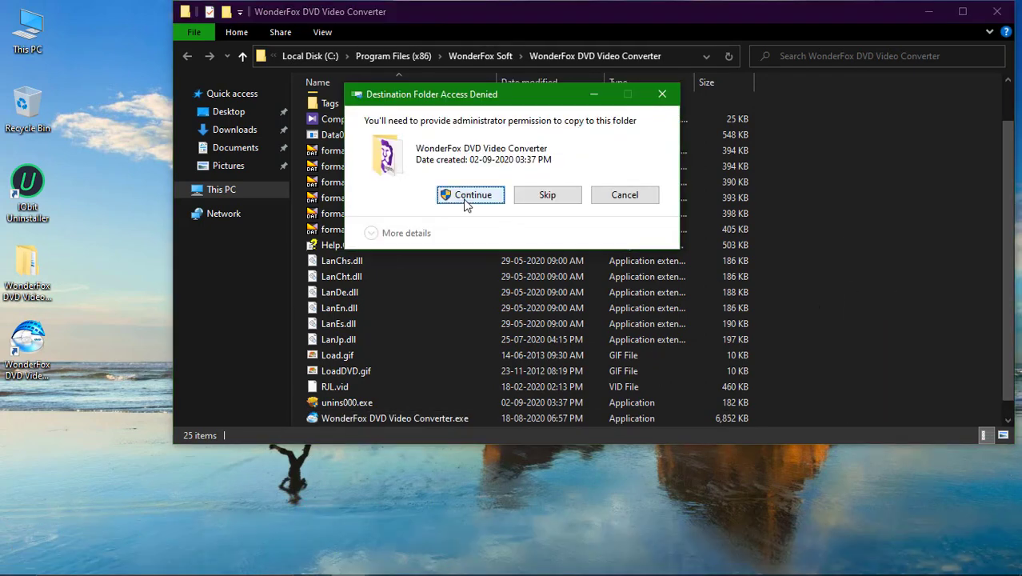
key(Return)
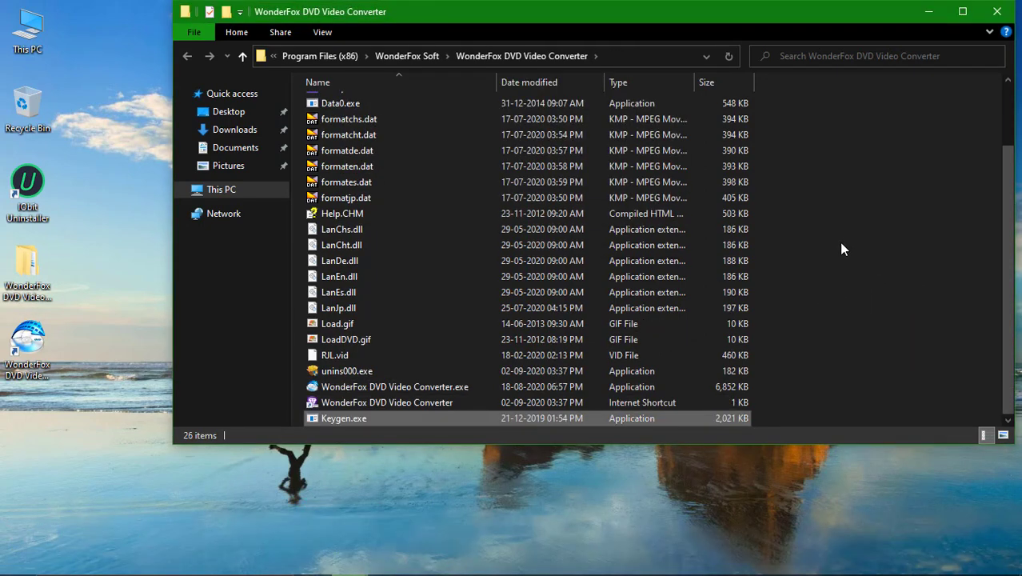
Run Keygen.exe from the WonderFox DVD Video Converter installation folder
mouse_move(789, 560)
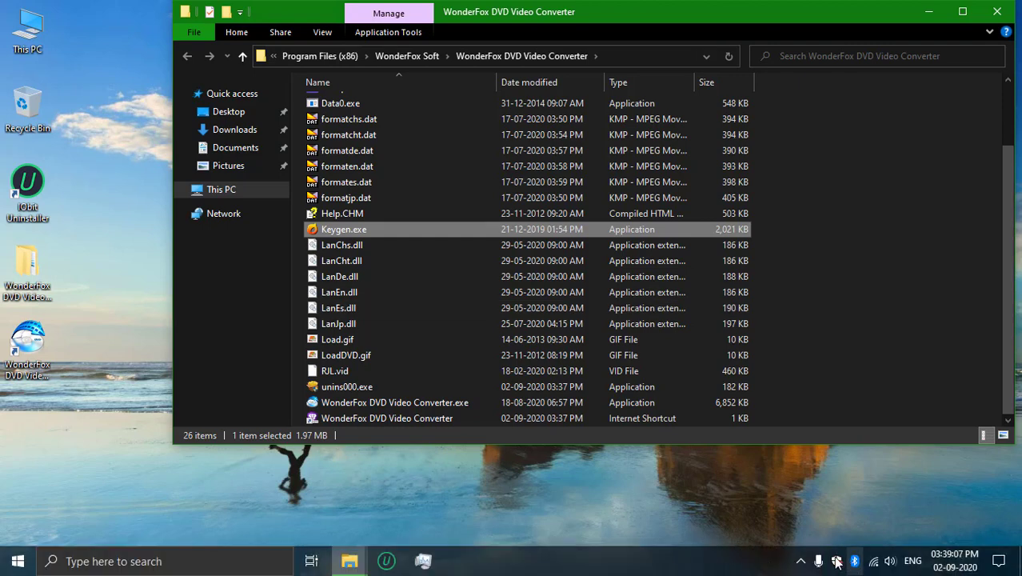
right_click(349, 229)
click(384, 186)
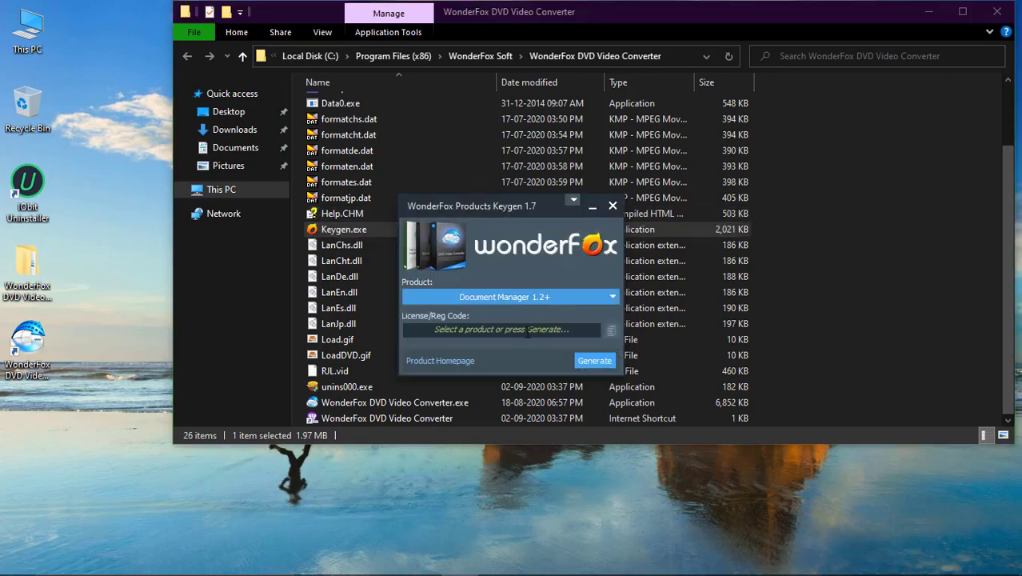
click(594, 361)
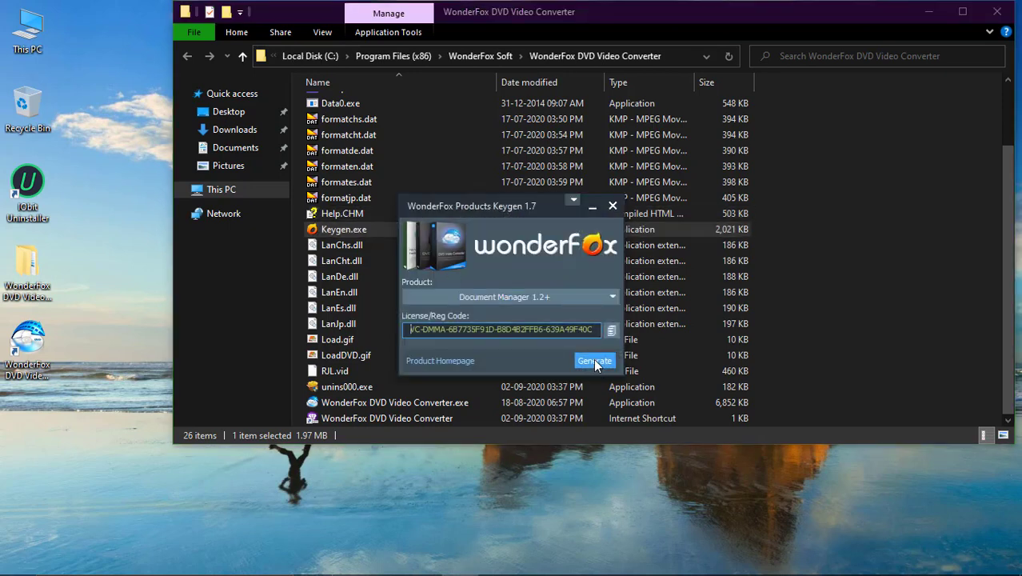
click(611, 331)
click(519, 299)
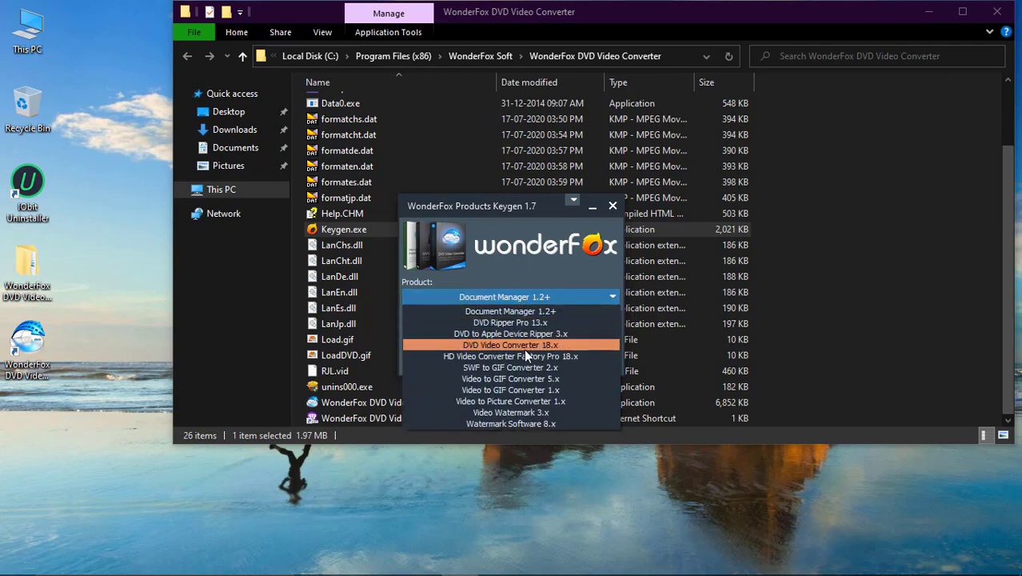
click(50, 344)
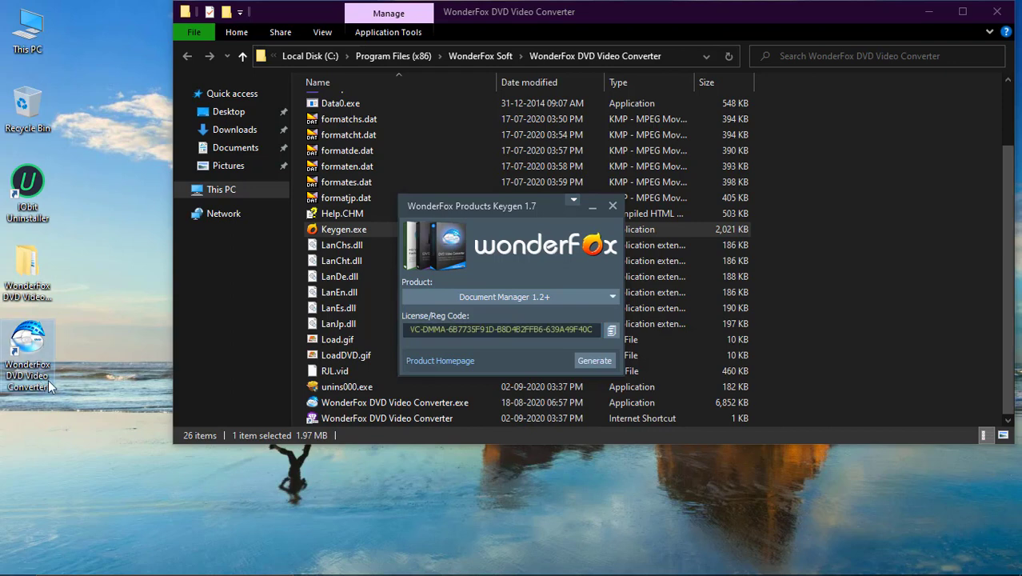
Select DVD Video Converter 18.x as the keygen product, generate a registration code, and copy it
click(513, 300)
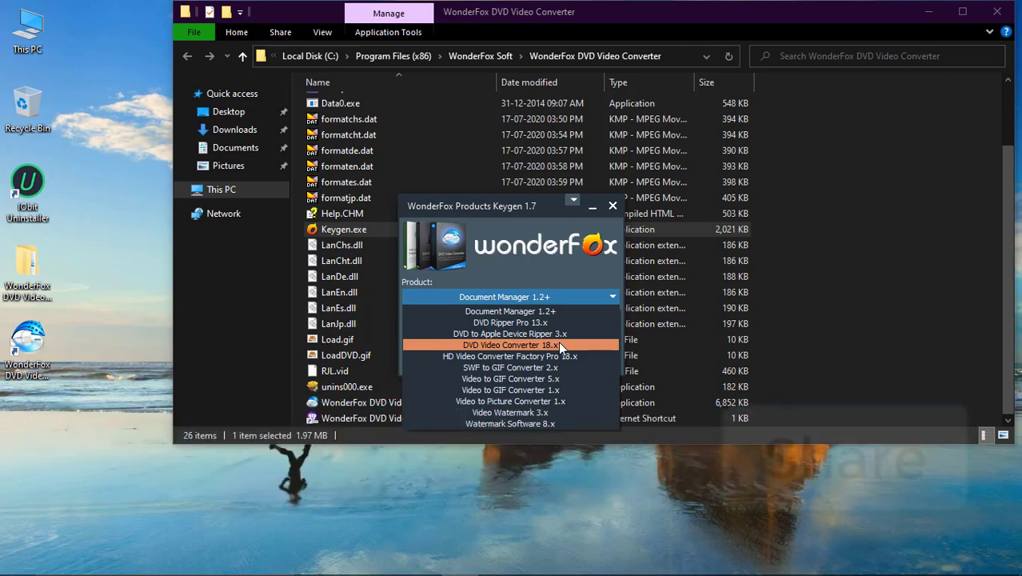
click(558, 344)
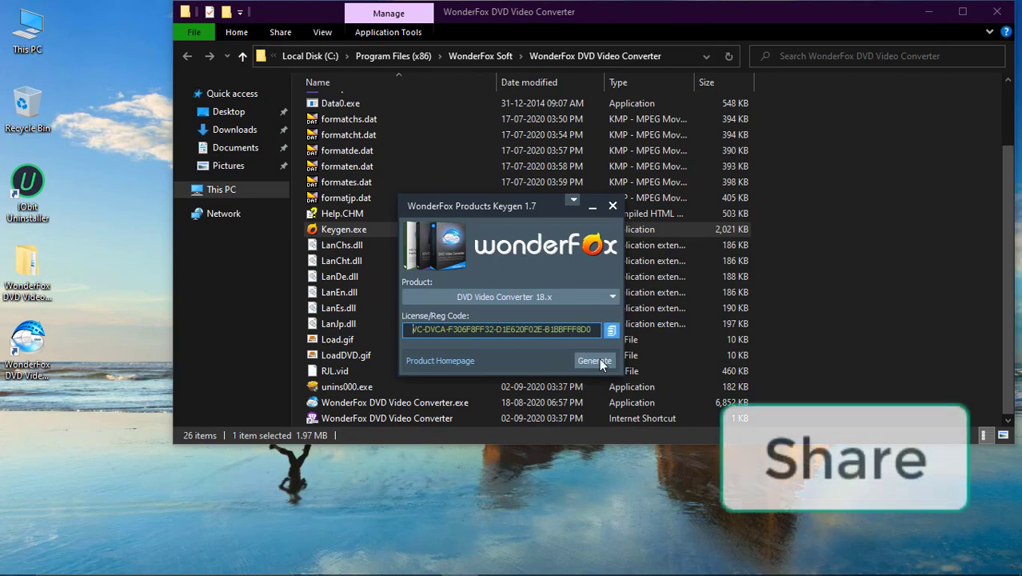
click(595, 361)
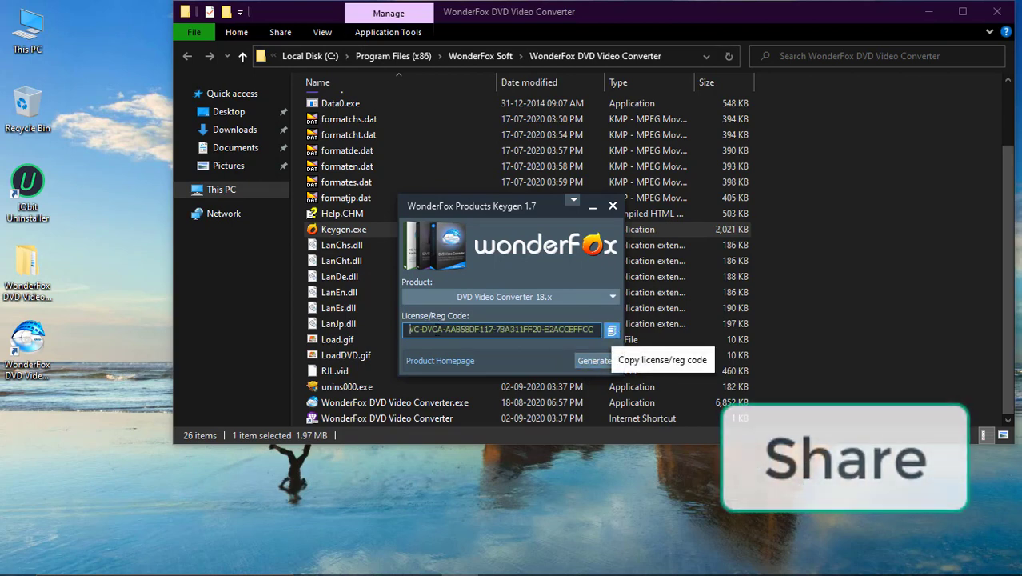
click(612, 330)
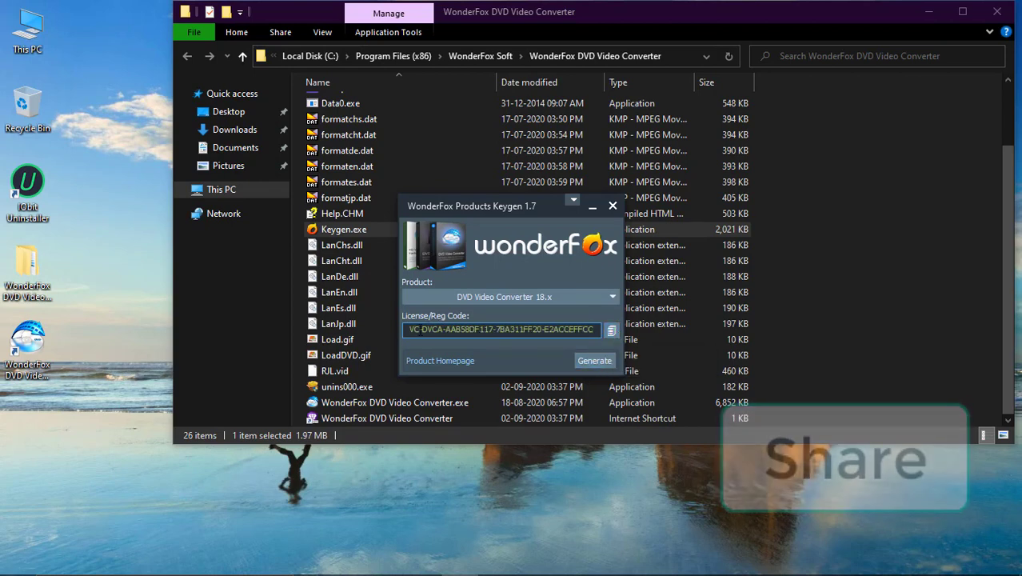
click(612, 332)
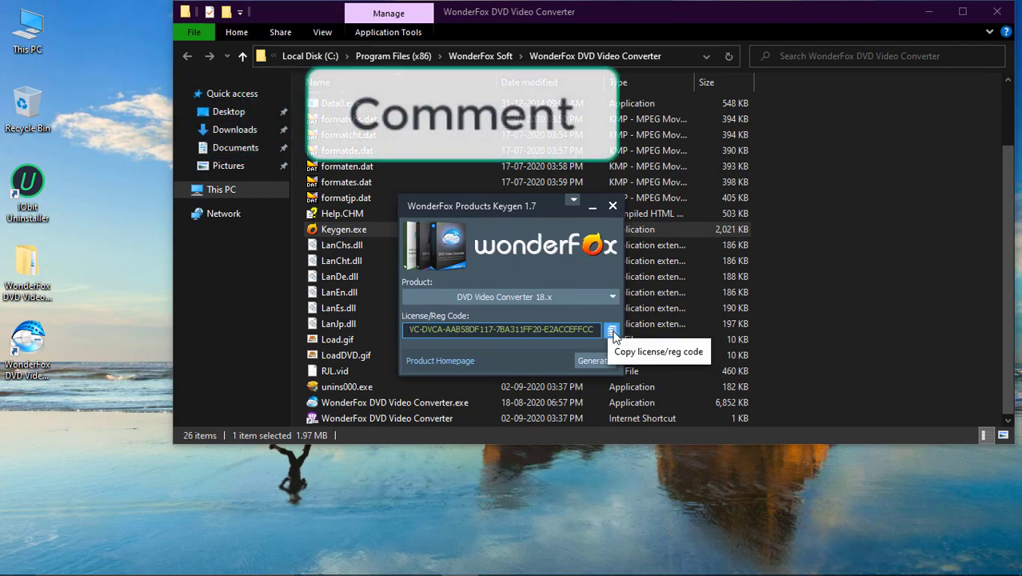
Switch to WonderFox DVD Video Converter, reposition its window lower, and open the registration dialog
right_click(119, 230)
click(150, 275)
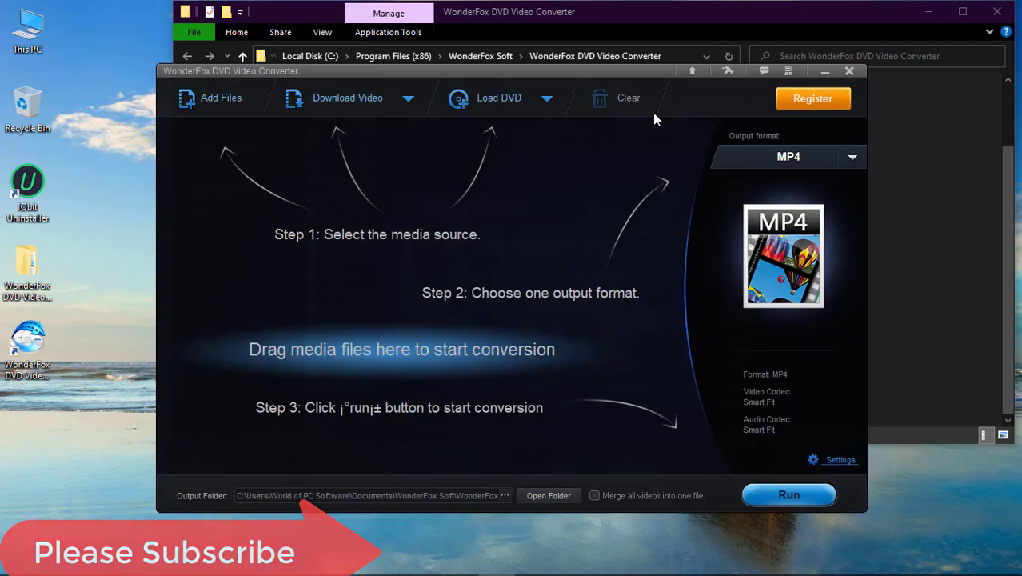
drag(625, 76, 632, 119)
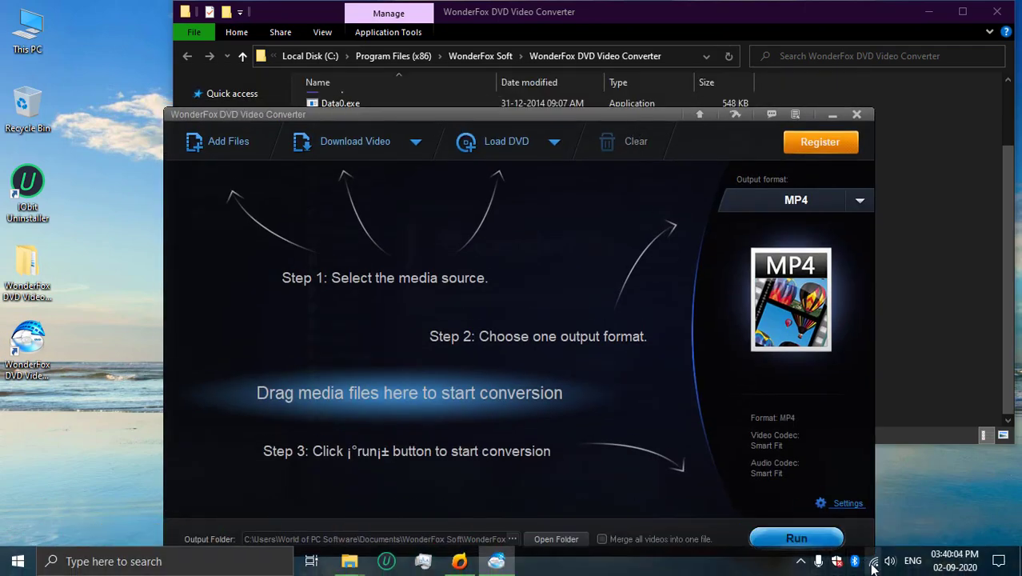
click(846, 154)
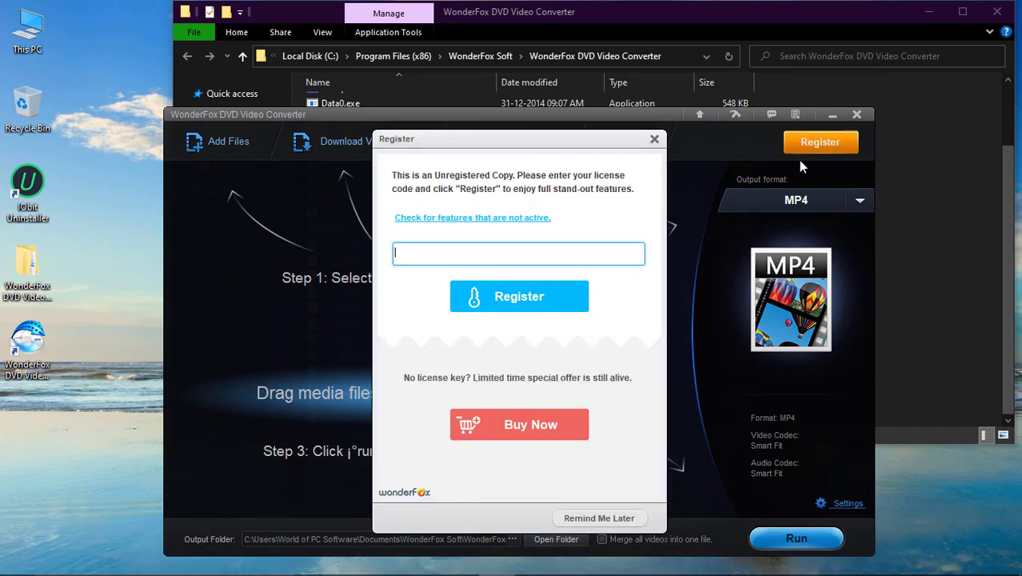
Paste the copied license code into the license code field, submit the registration, and close the confirmation
right_click(530, 256)
click(590, 315)
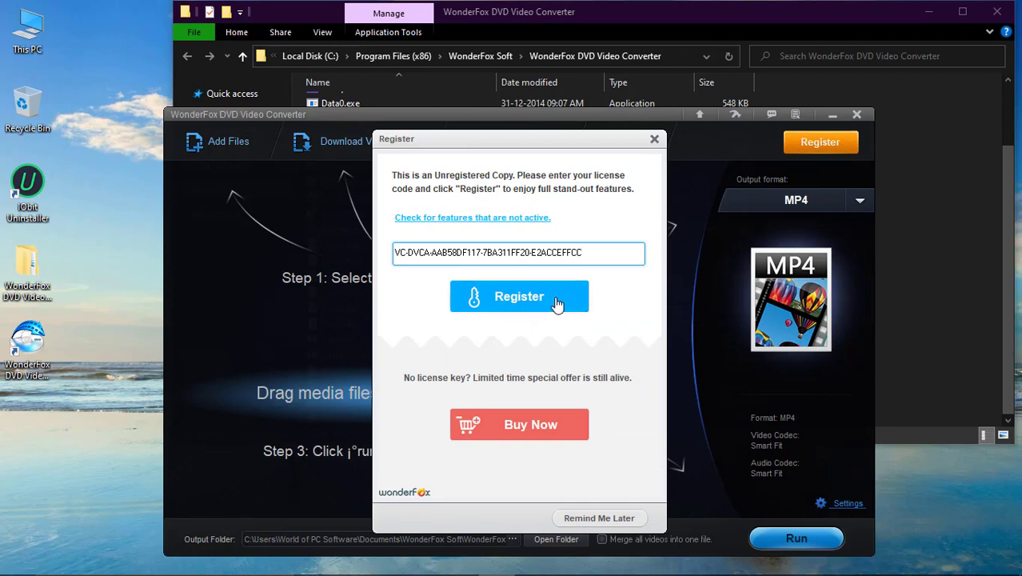
click(558, 304)
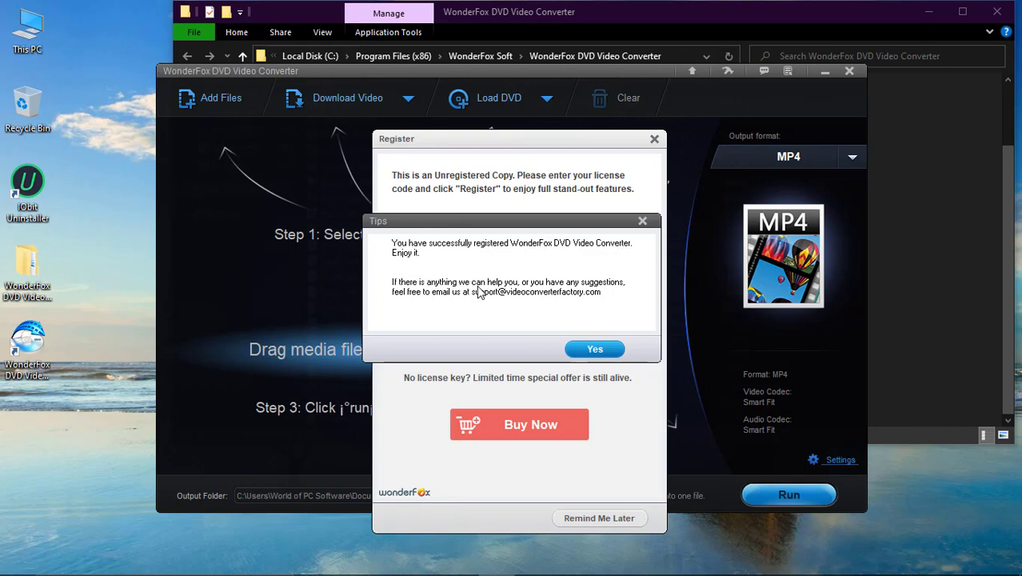
click(595, 349)
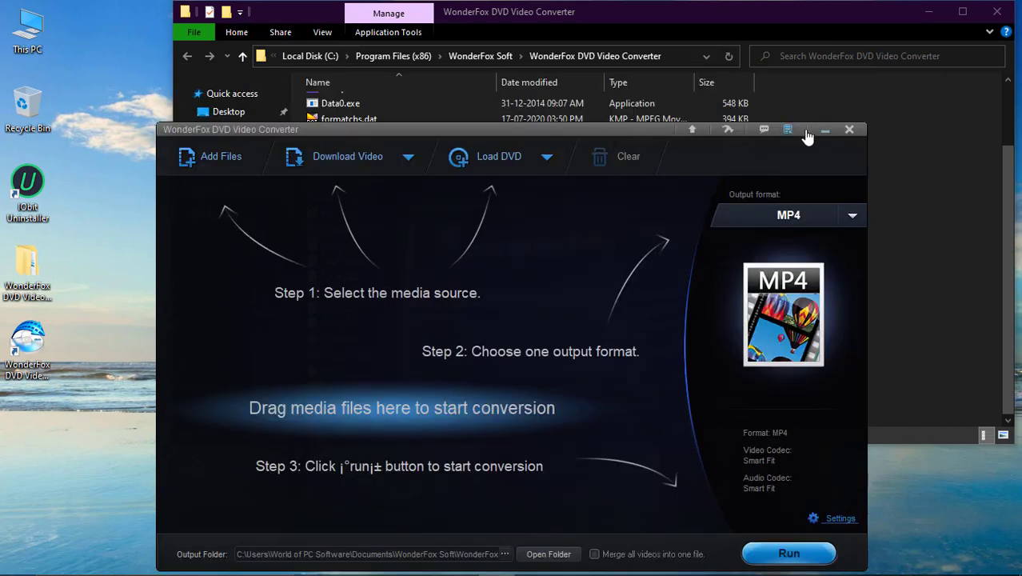
Close the converter and the keygen, and delete Keygen.exe from the installation folder
click(849, 130)
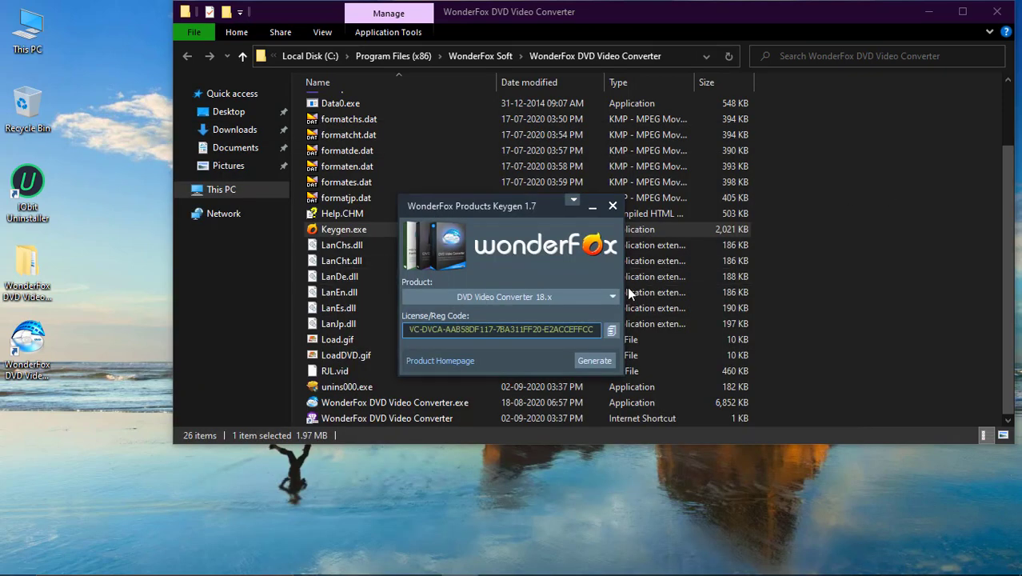
click(613, 206)
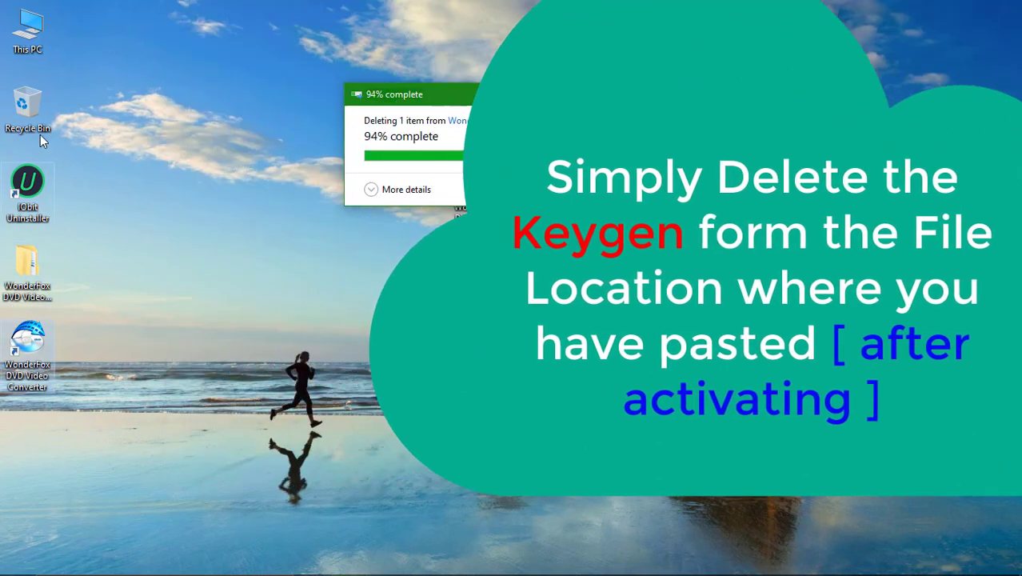
right_click(277, 237)
click(325, 282)
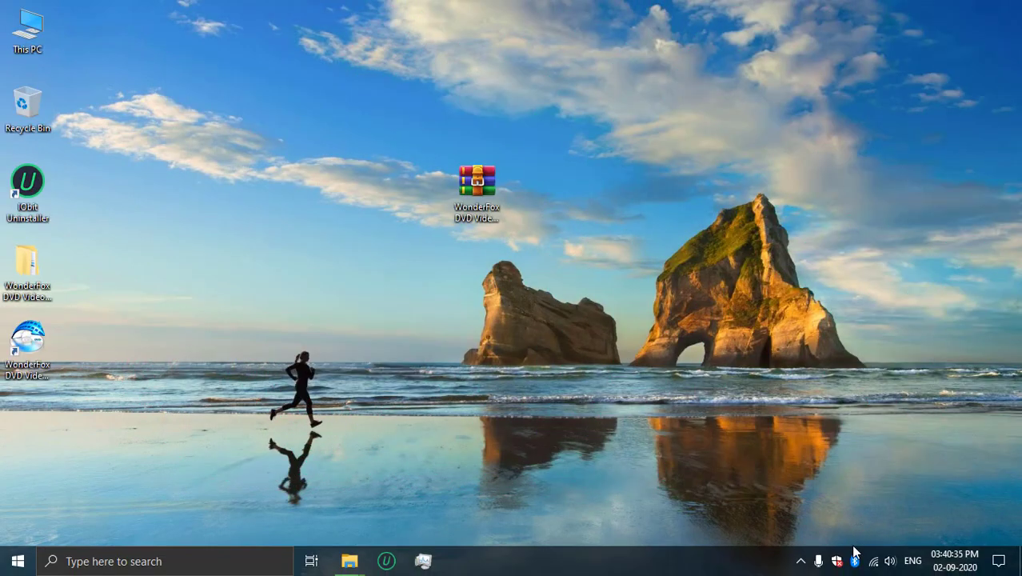
Switch to Windows Security to view the virus and threat protection settings, and close the window
click(840, 562)
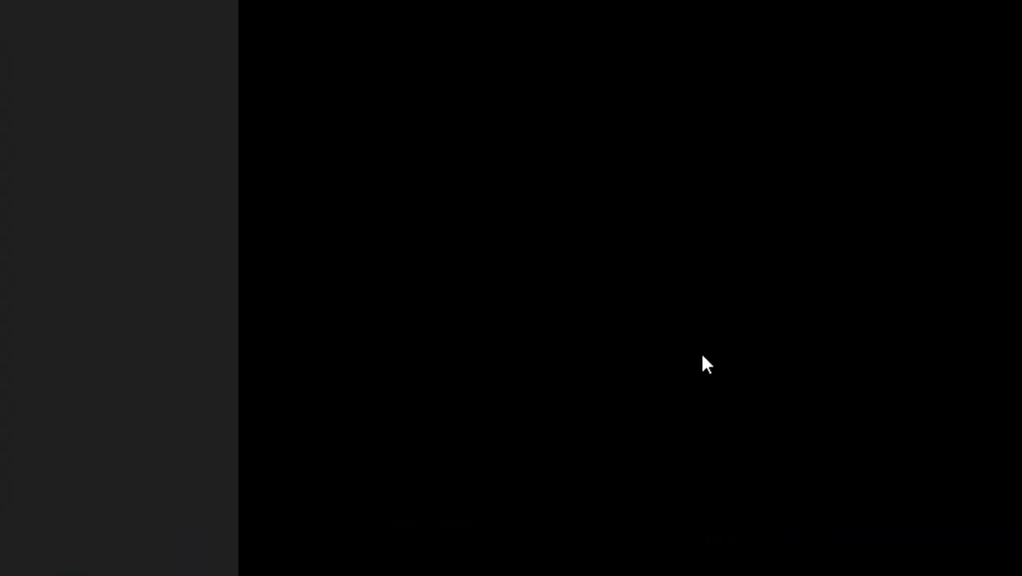
click(341, 175)
scroll(324, 376, down, 5)
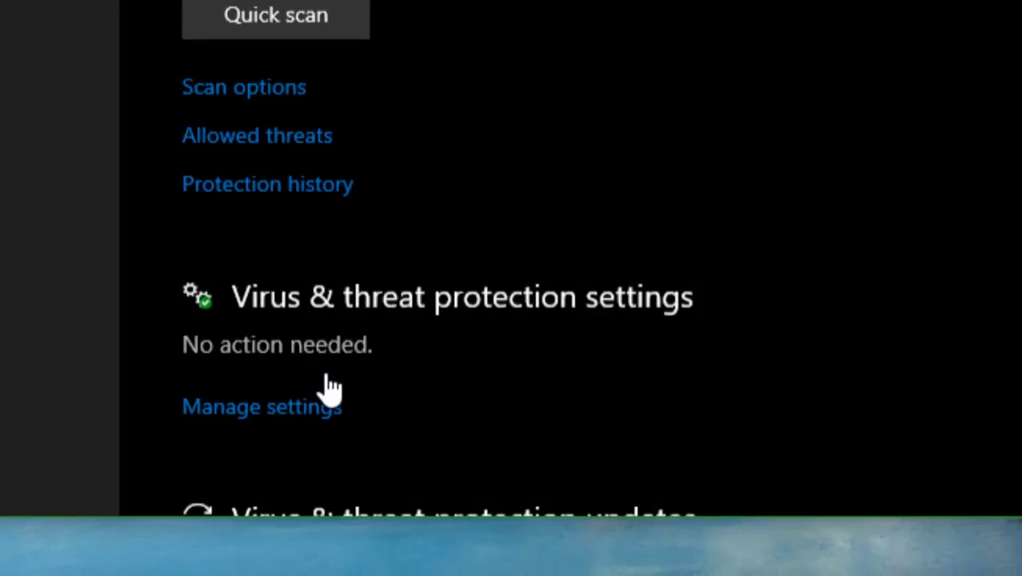
click(320, 384)
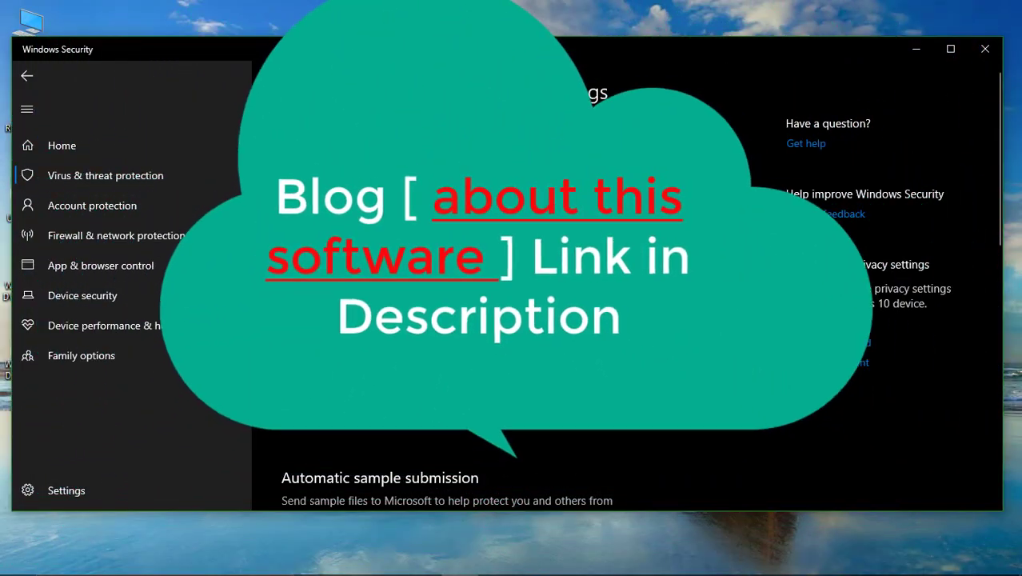
click(986, 49)
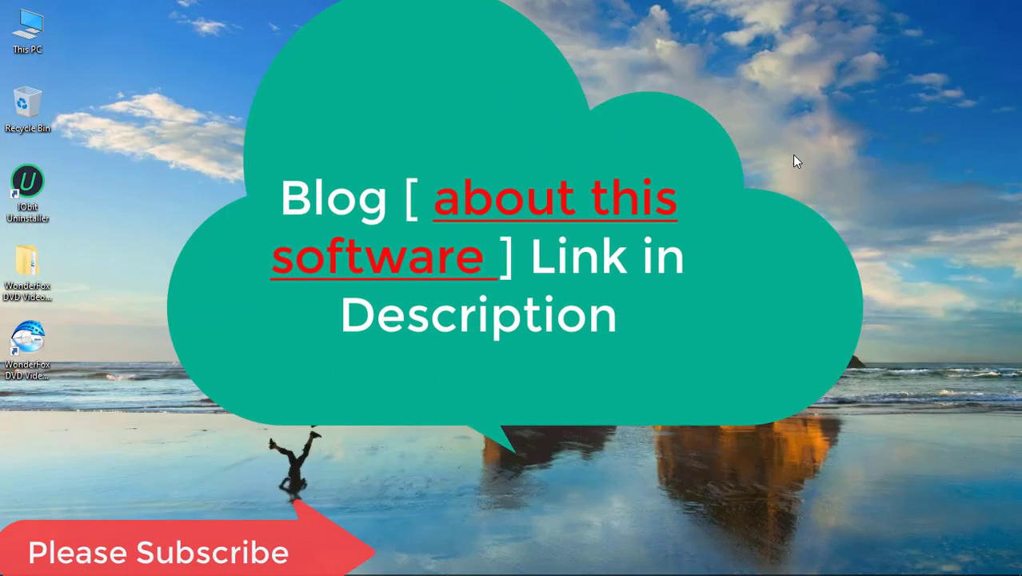
right_click(795, 157)
click(842, 205)
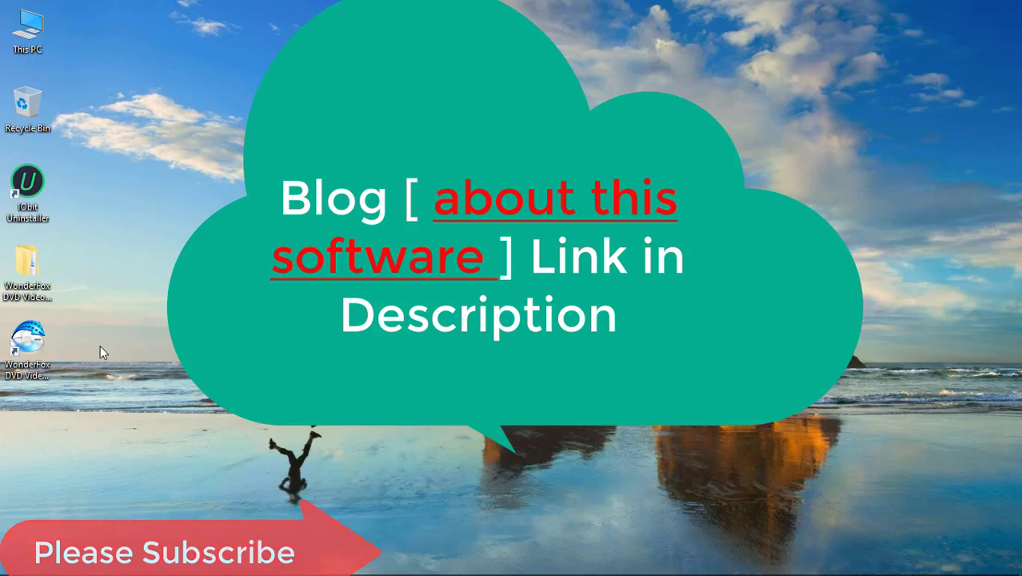